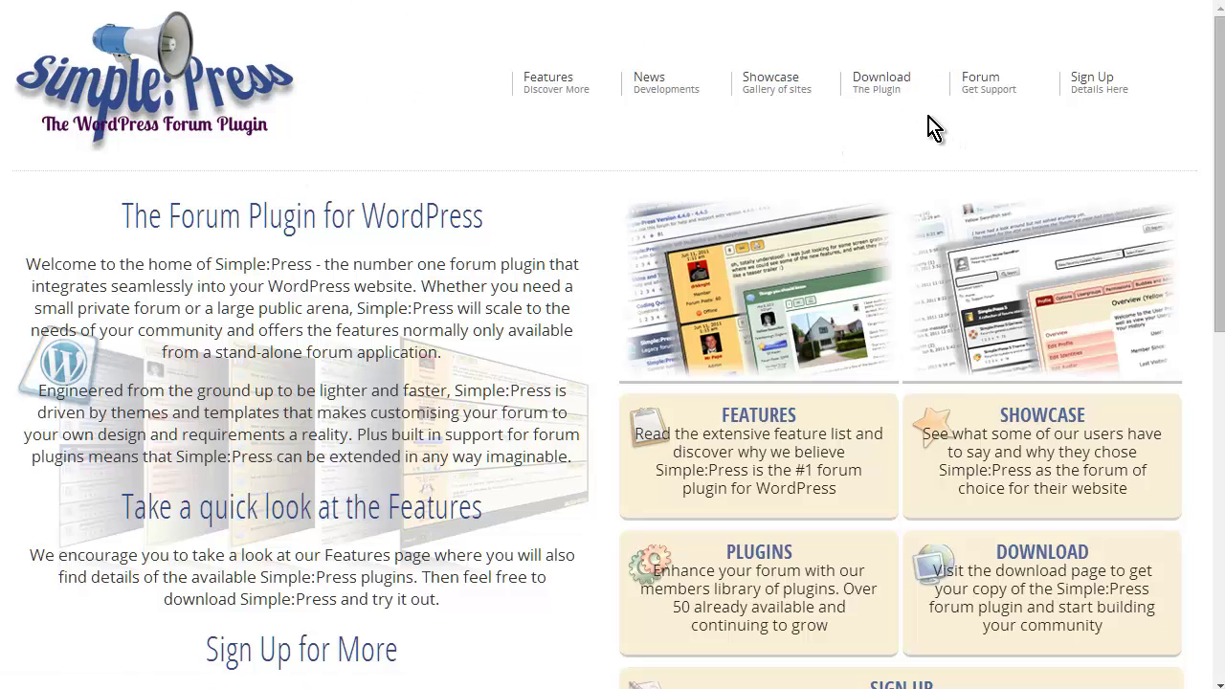
Step: Download the Simple:Press plugin, Version 5.4.2 – Build 11296, from the plugin's download page
left_click(889, 93)
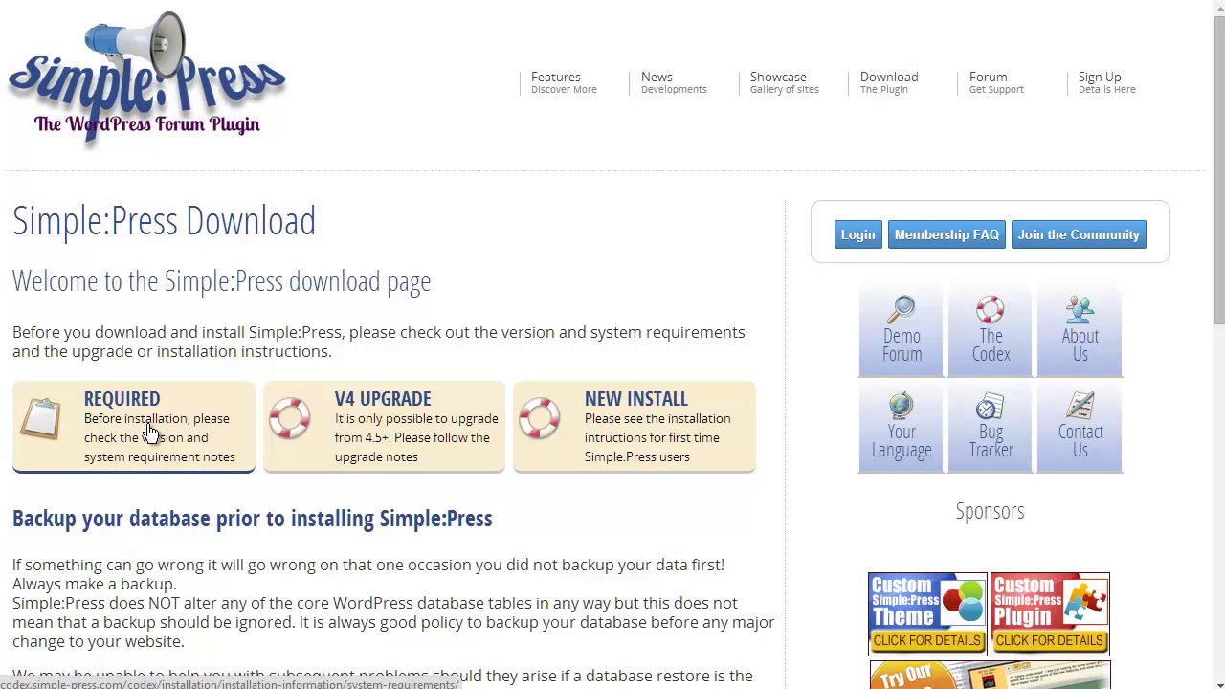
scroll(150, 432, "down", 6)
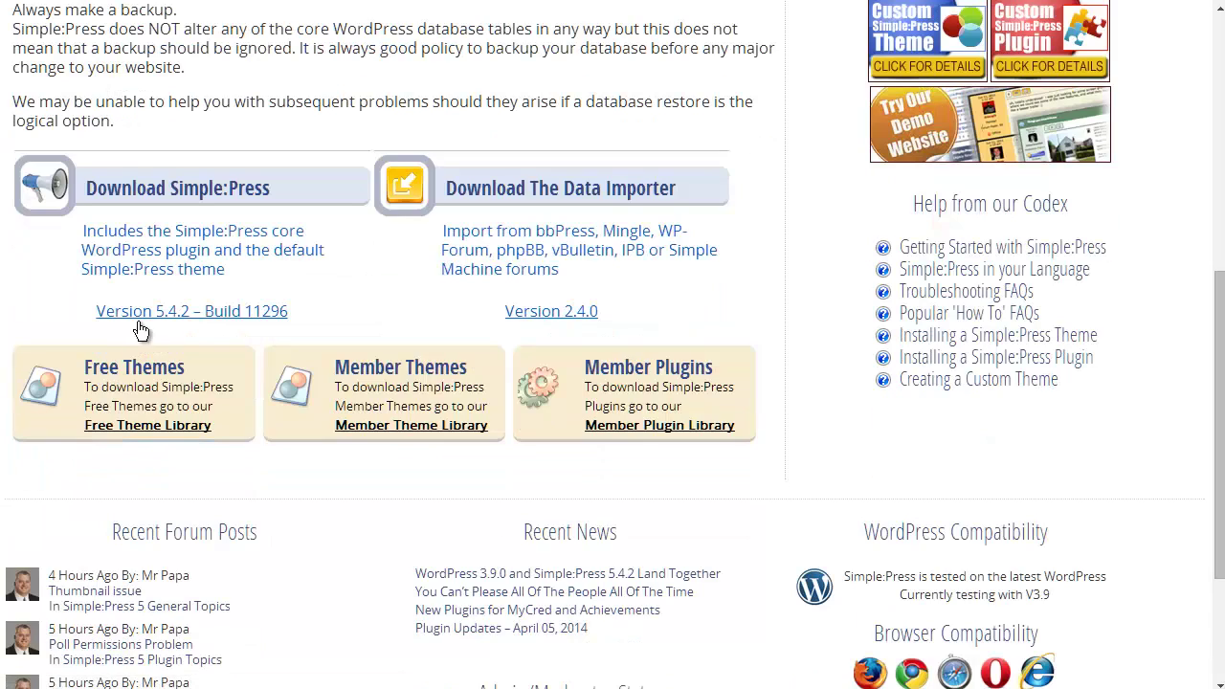
left_click(202, 319)
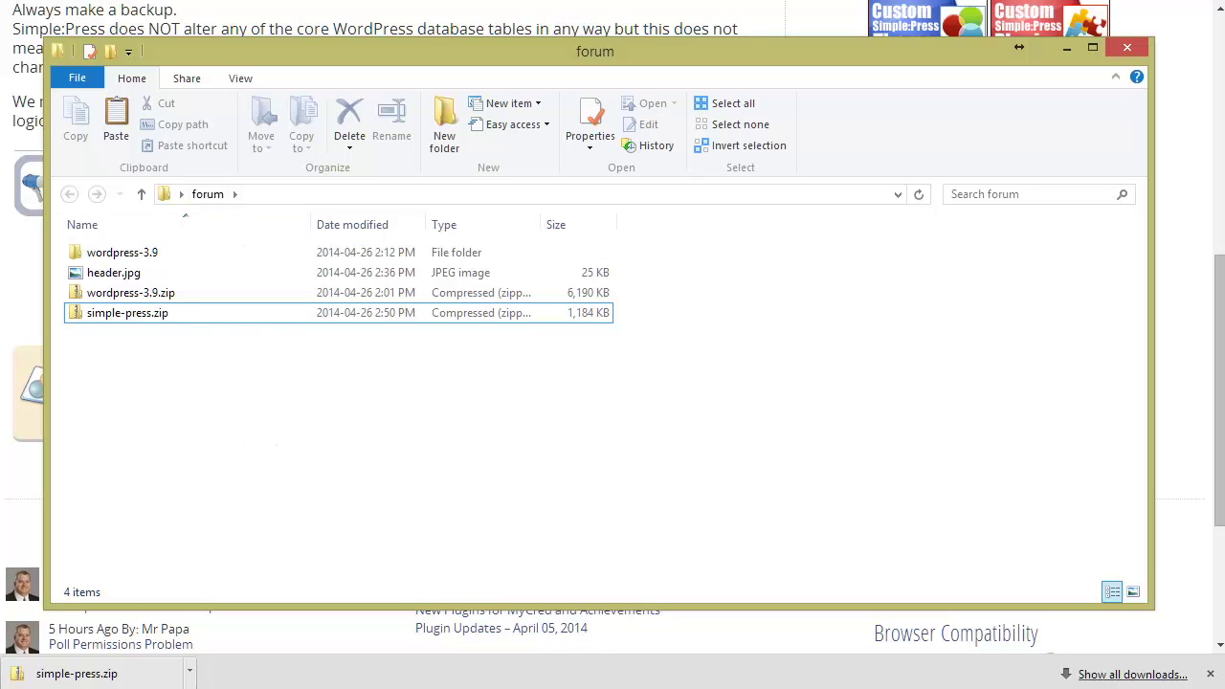
left_click(1066, 47)
Step: Switch to the My Forum WordPress site and open the page for uploading a new plugin from its dashboard
key("ctrl+Tab")
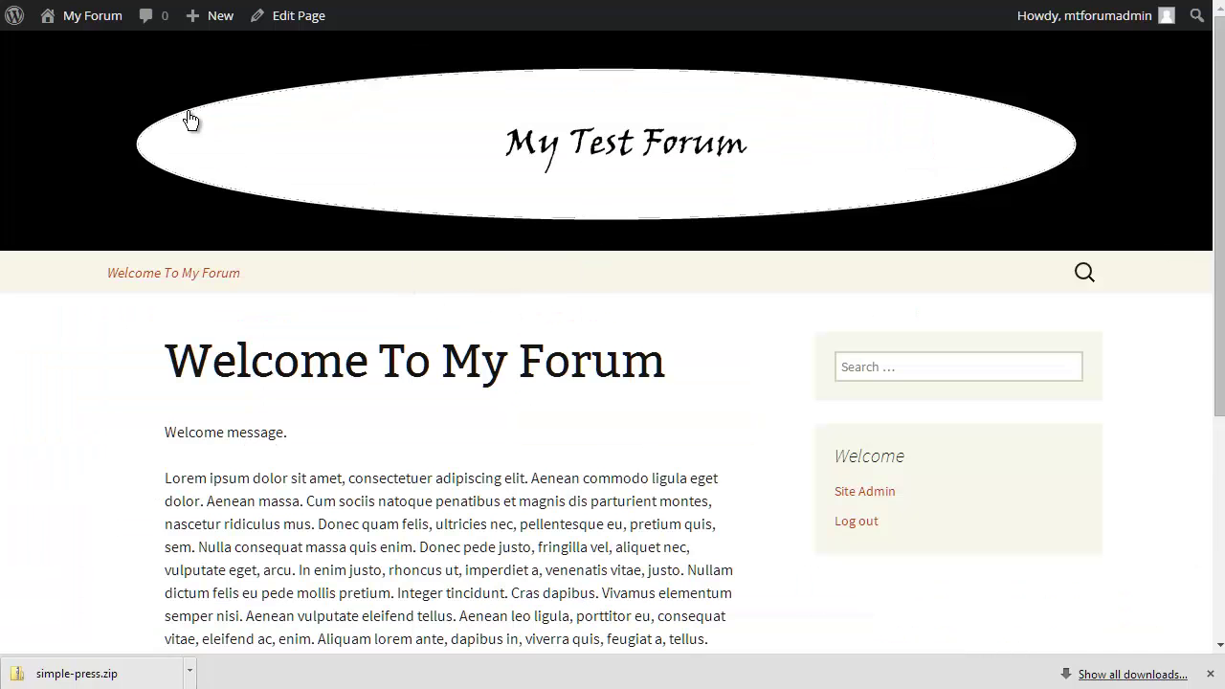
left_click(82, 48)
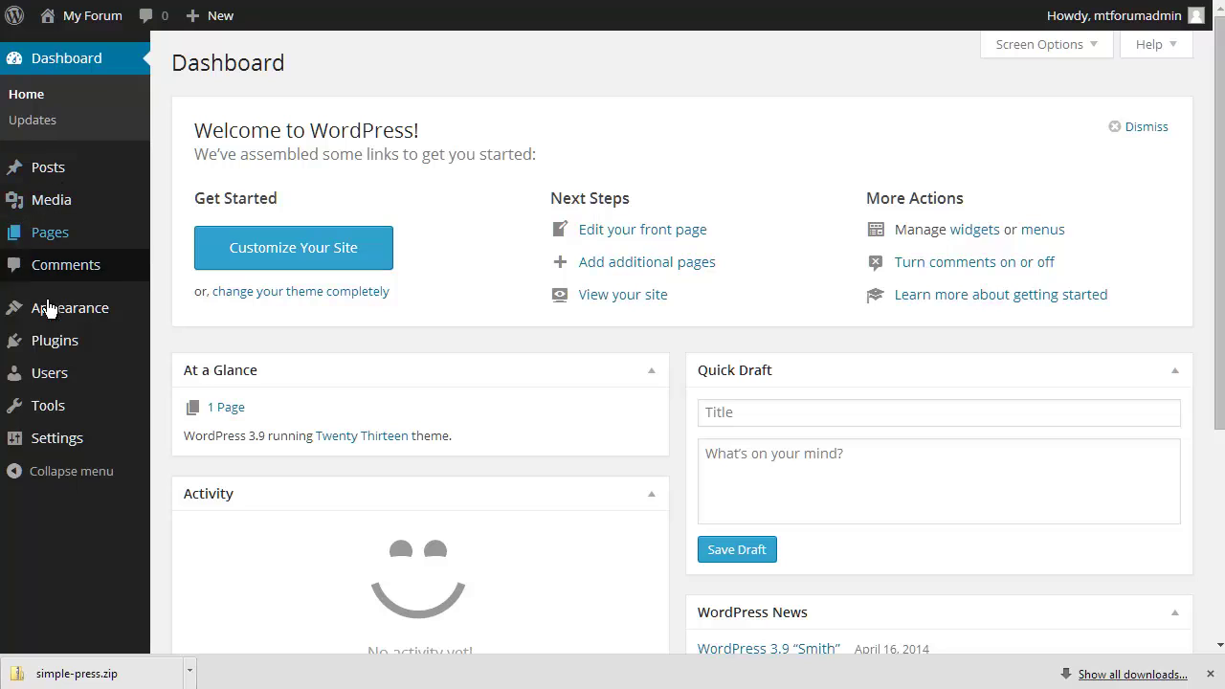
mouse_move(50, 353)
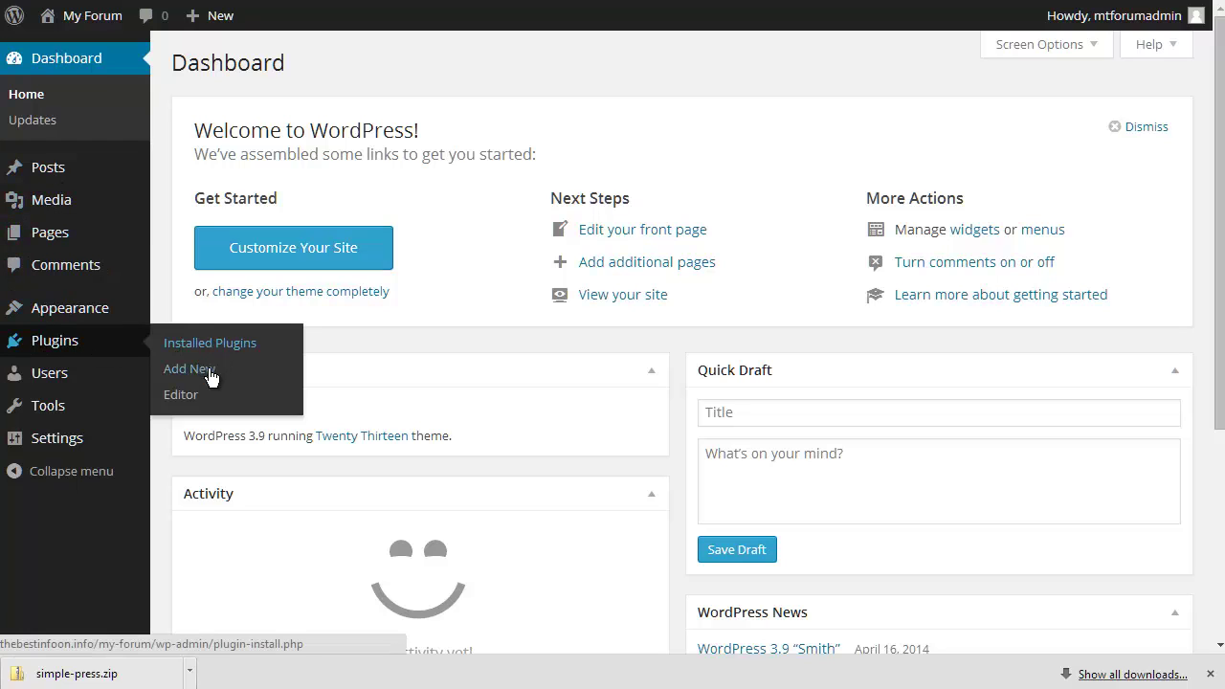
left_click(189, 369)
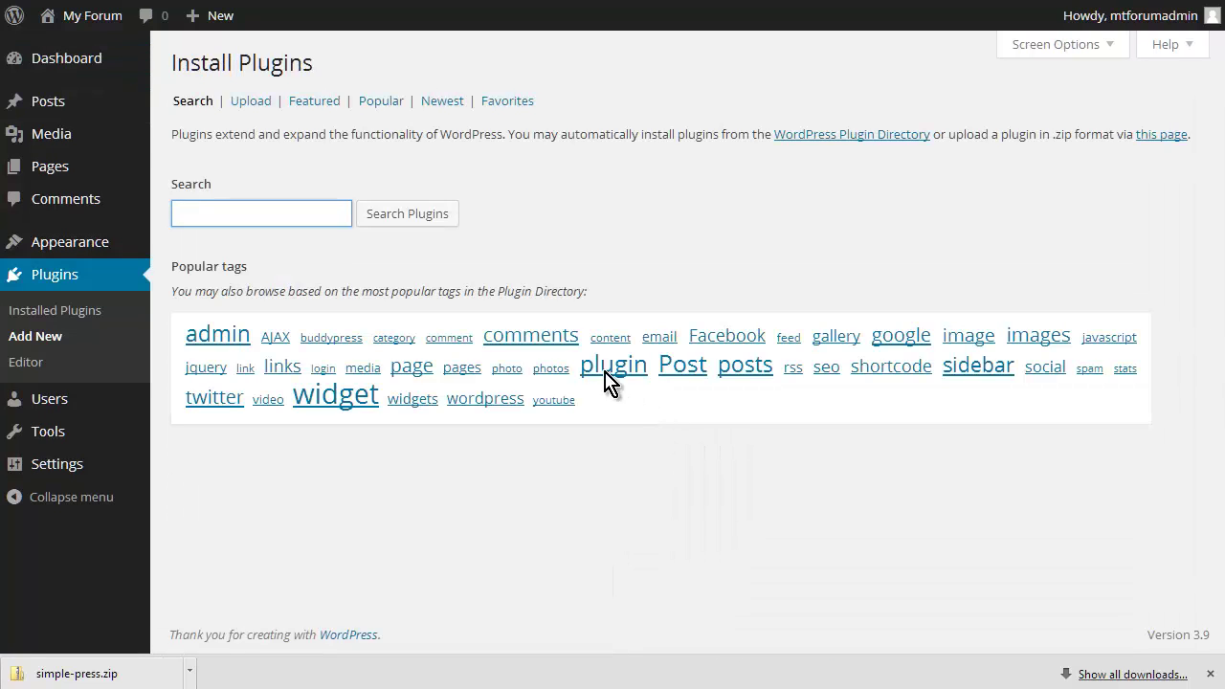
left_click(251, 103)
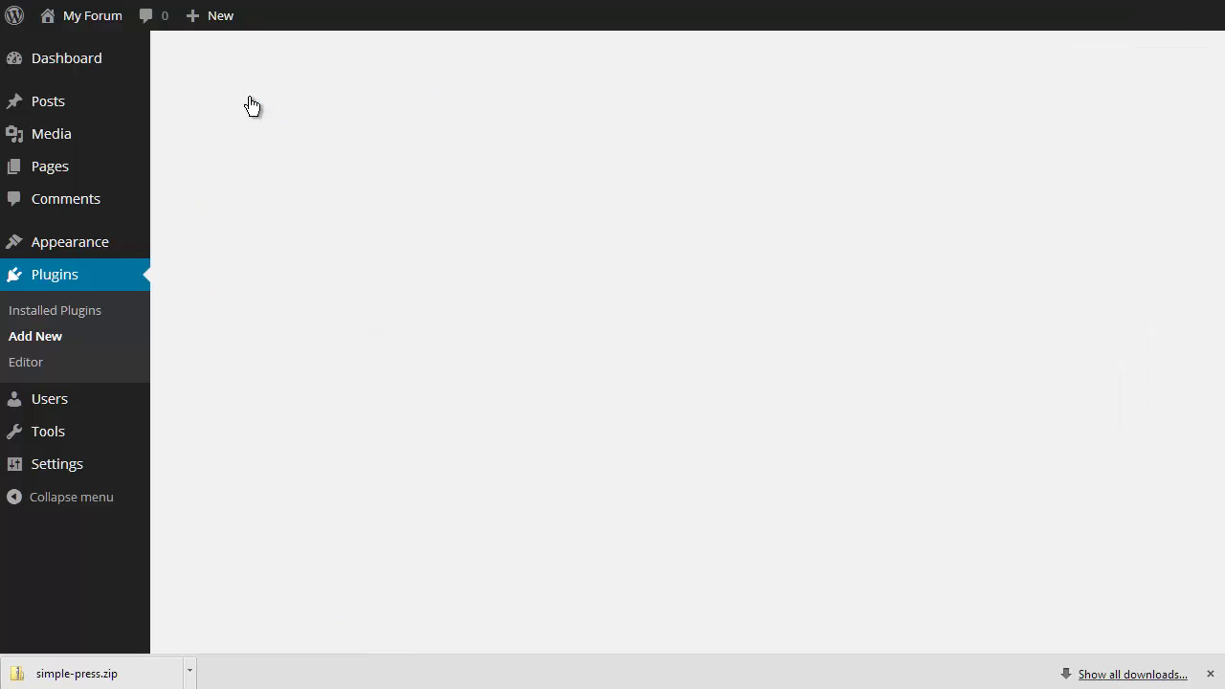
Step: Upload simple-press.zip and install it as a plugin
left_click(216, 209)
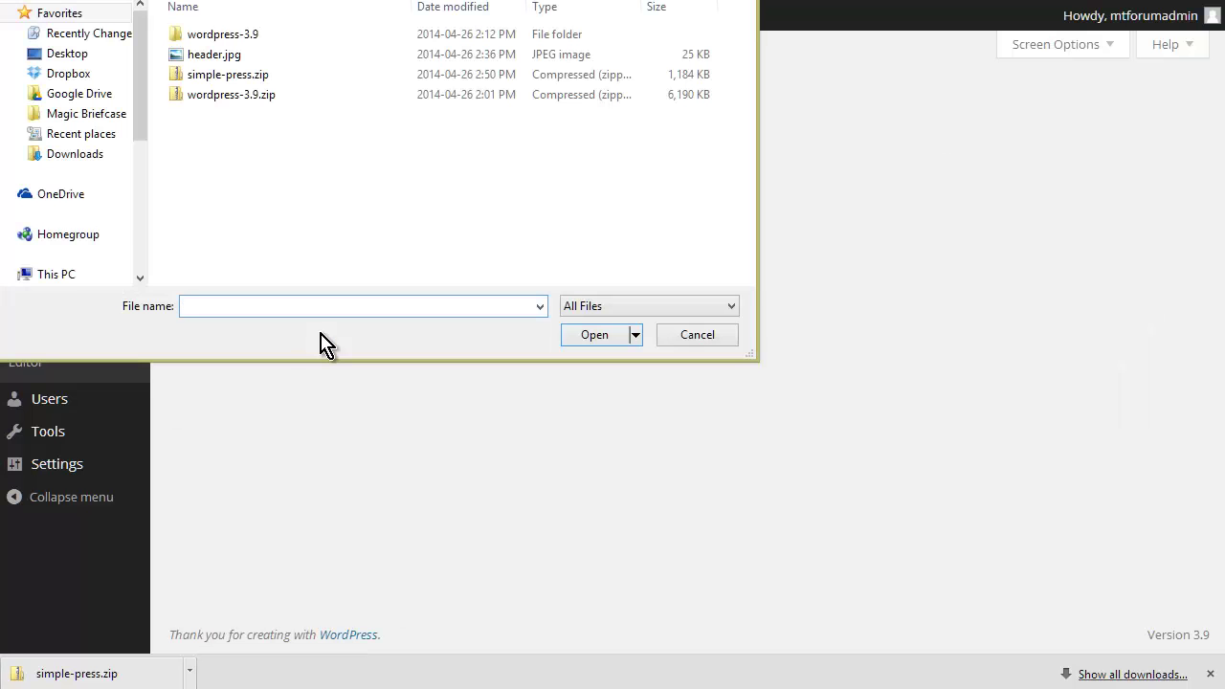
left_click(262, 74)
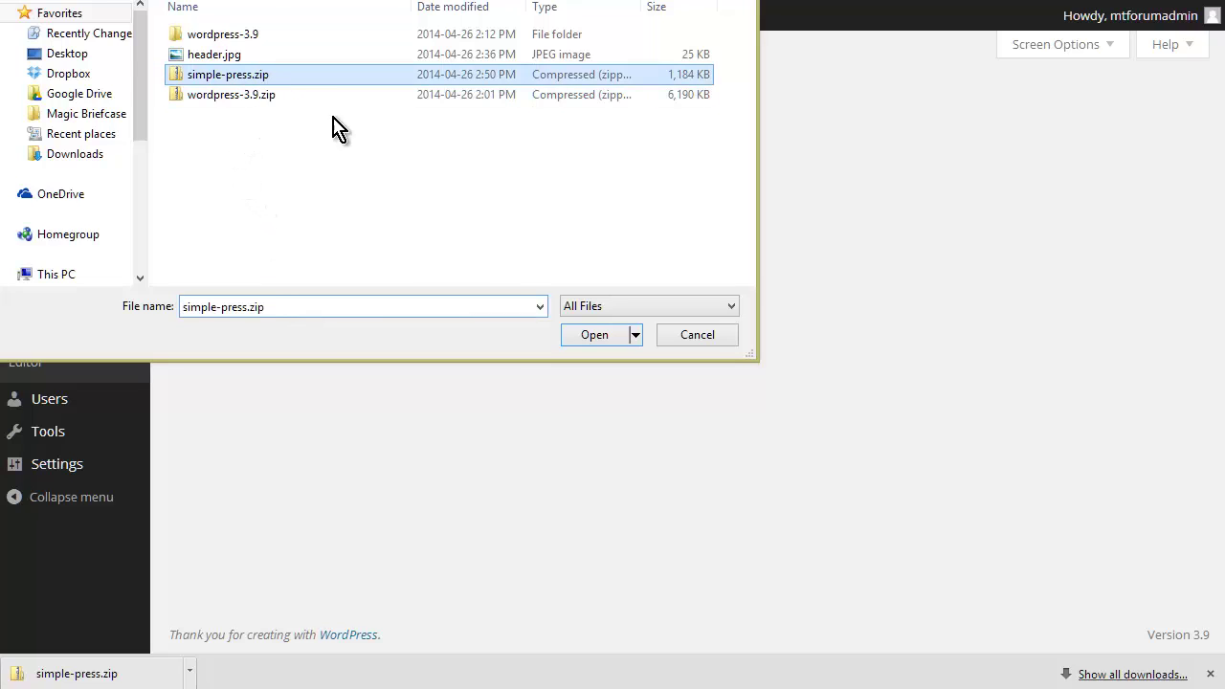
left_click(593, 335)
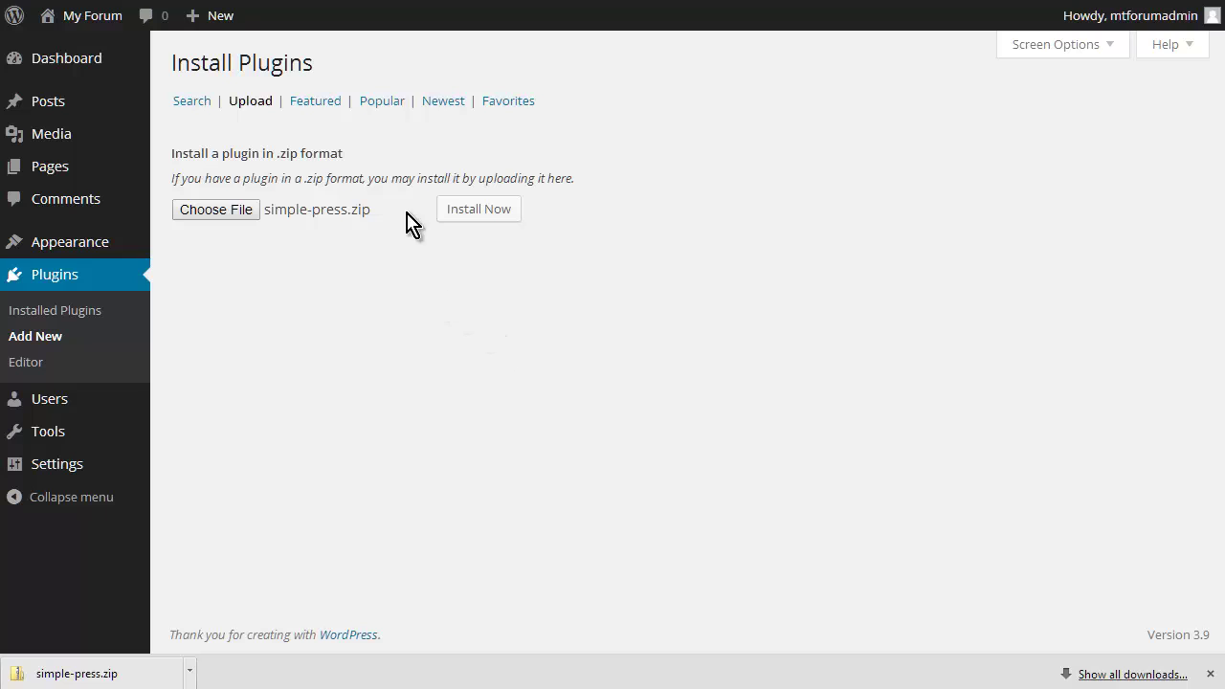
left_click(481, 210)
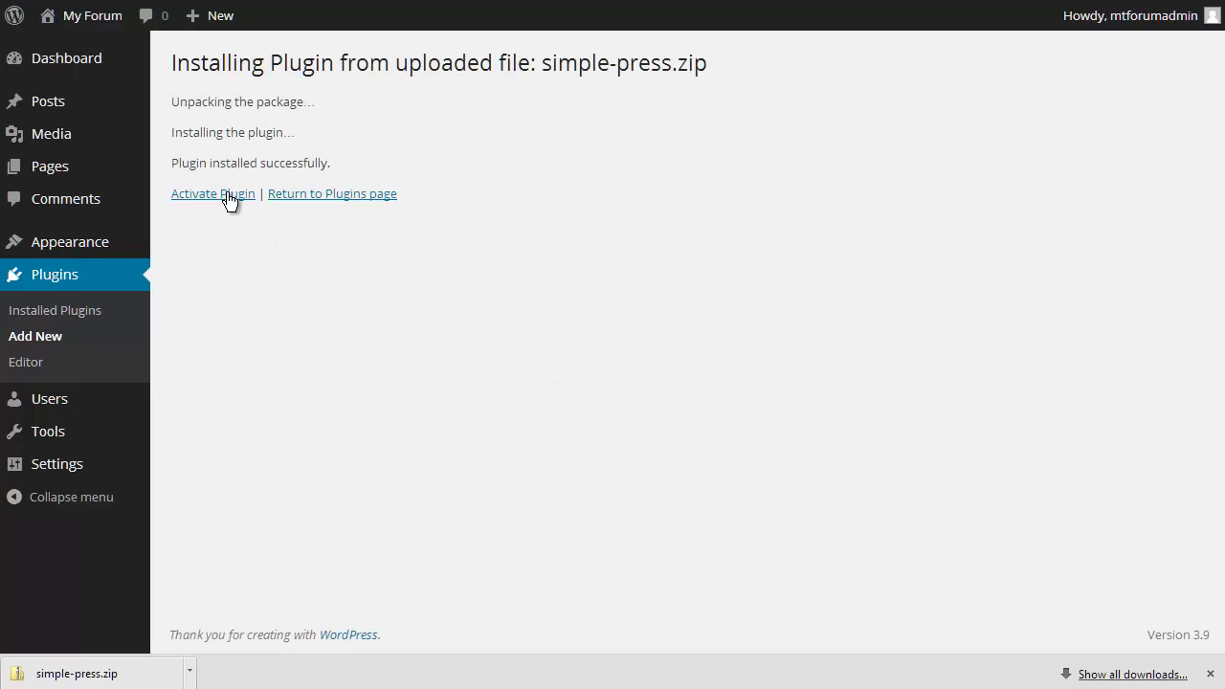
Step: Activate the Simple:Press plugin from the list of installed plugins
left_click(222, 195)
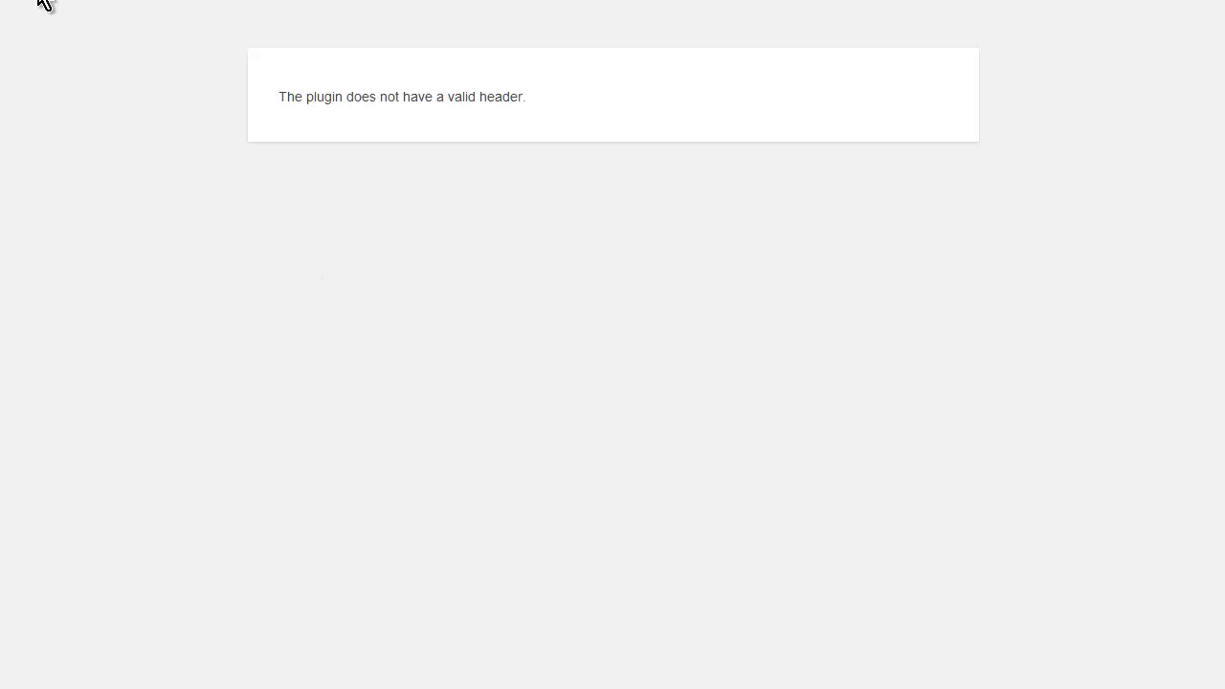
key("alt+Left")
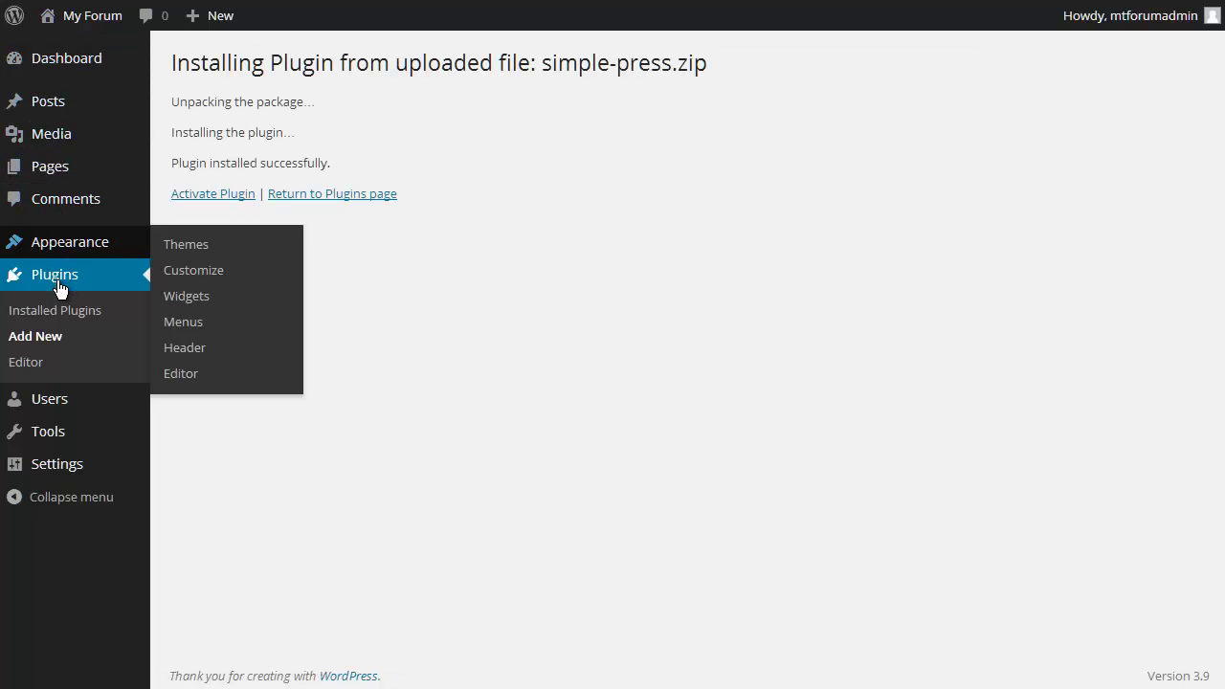
left_click(59, 288)
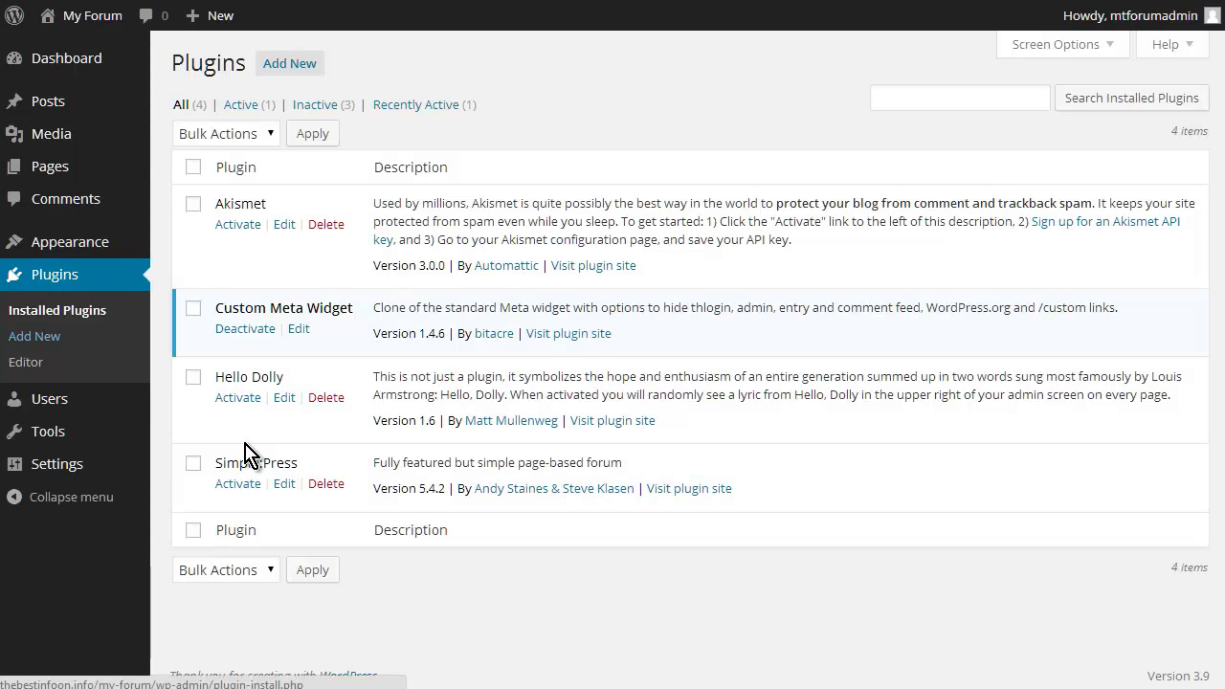
left_click(233, 482)
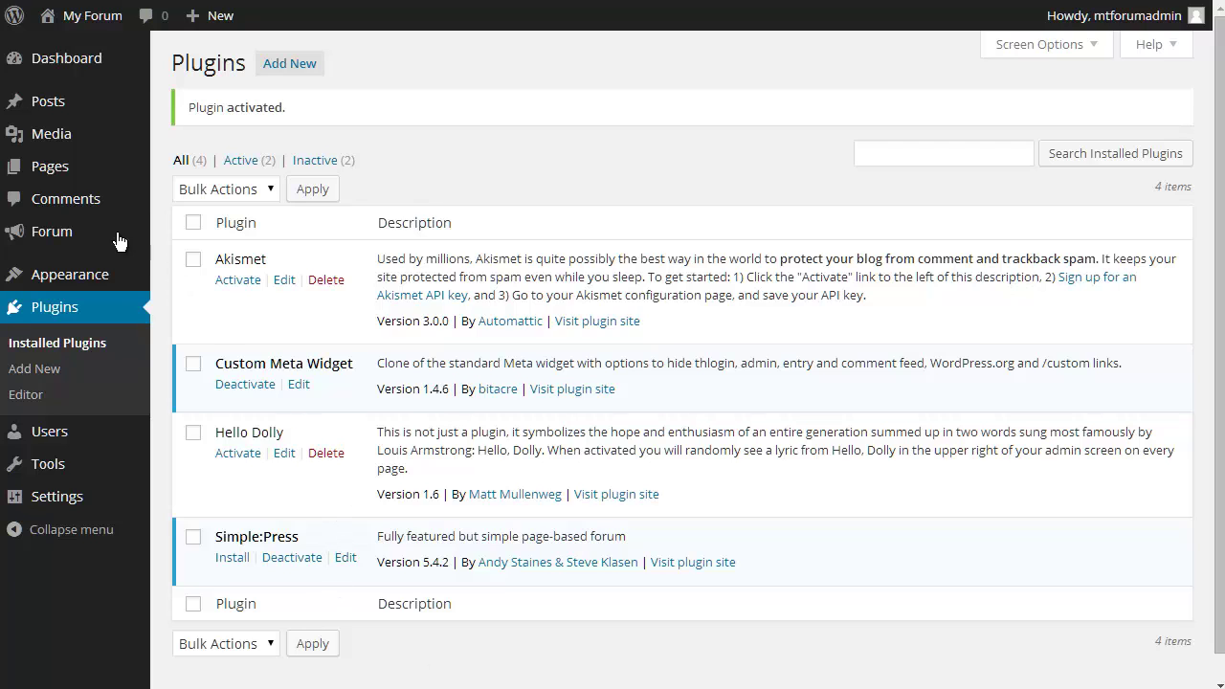
Step: Run the Simple:Press forum installation and continue to the forum administration
mouse_move(43, 239)
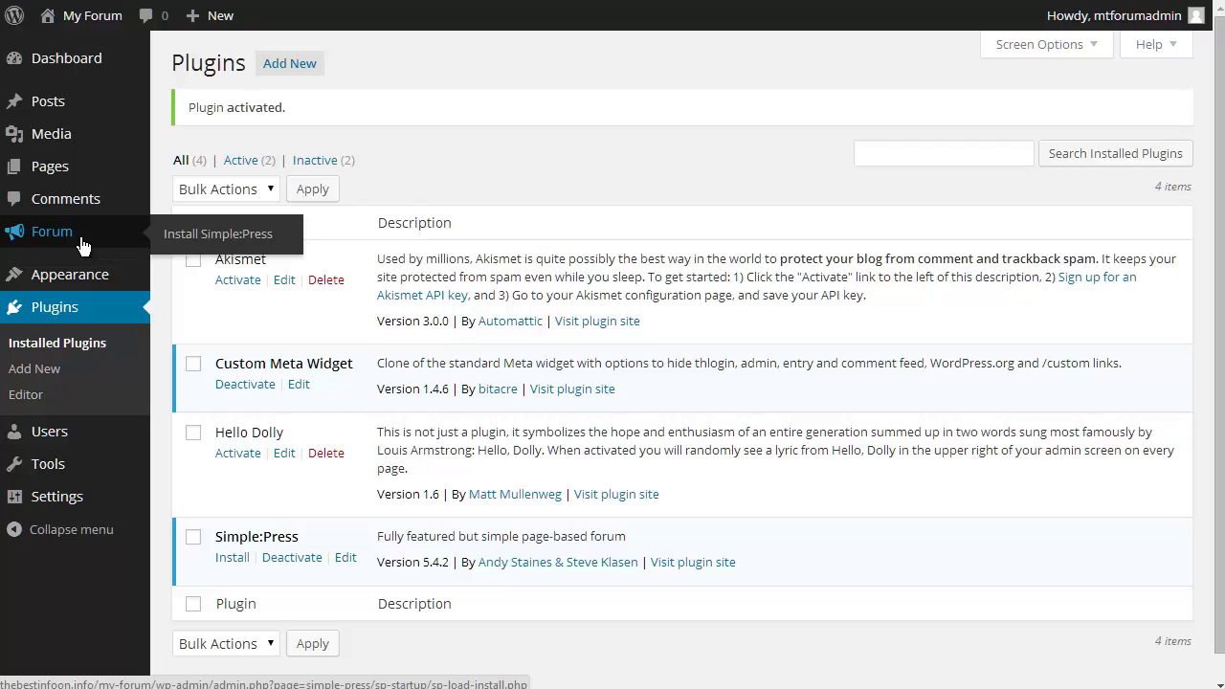
left_click(194, 234)
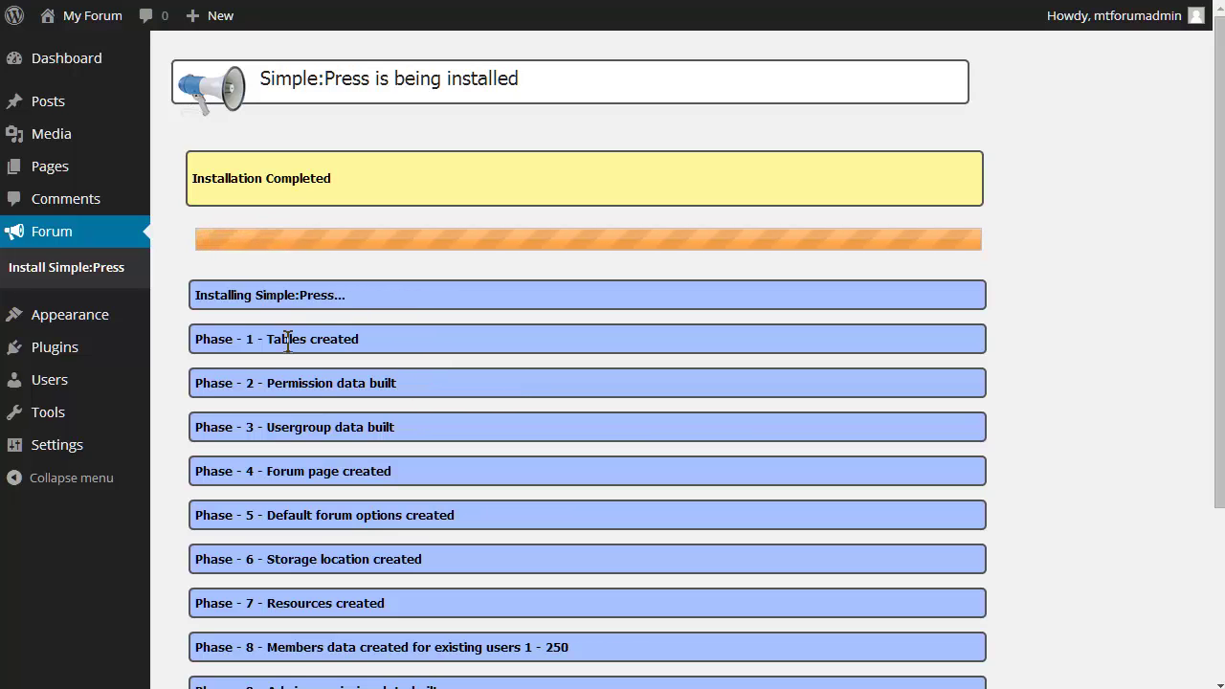
scroll(350, 334, "down", 5)
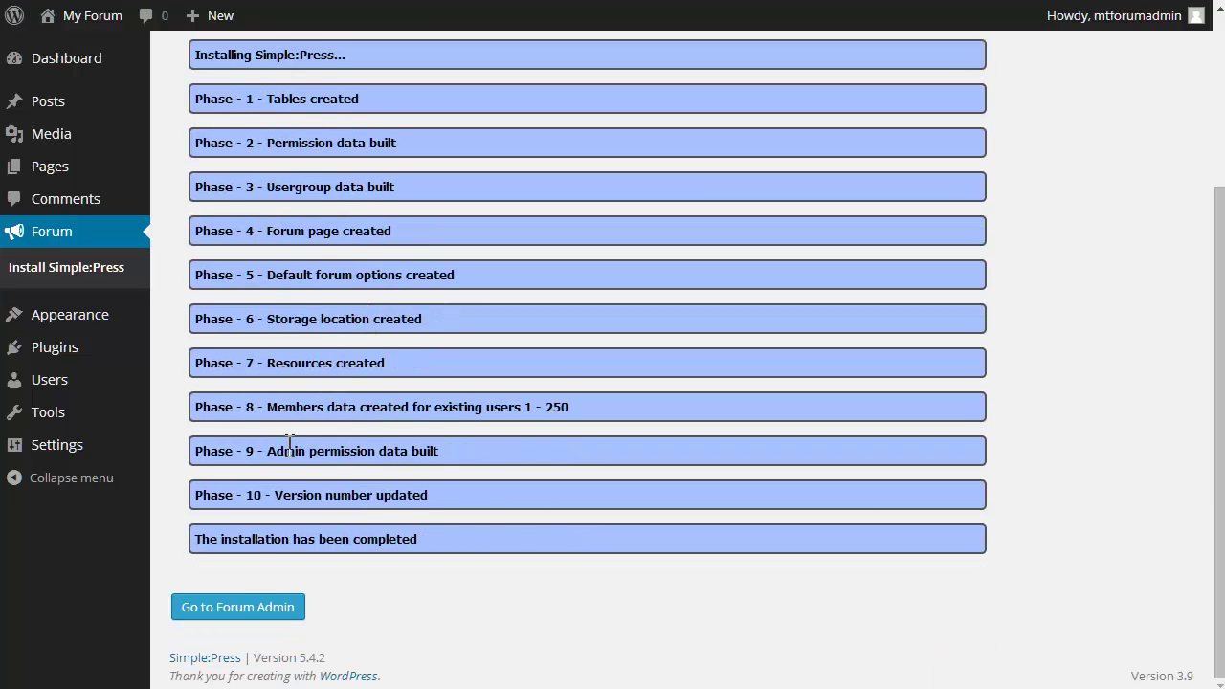
left_click(237, 613)
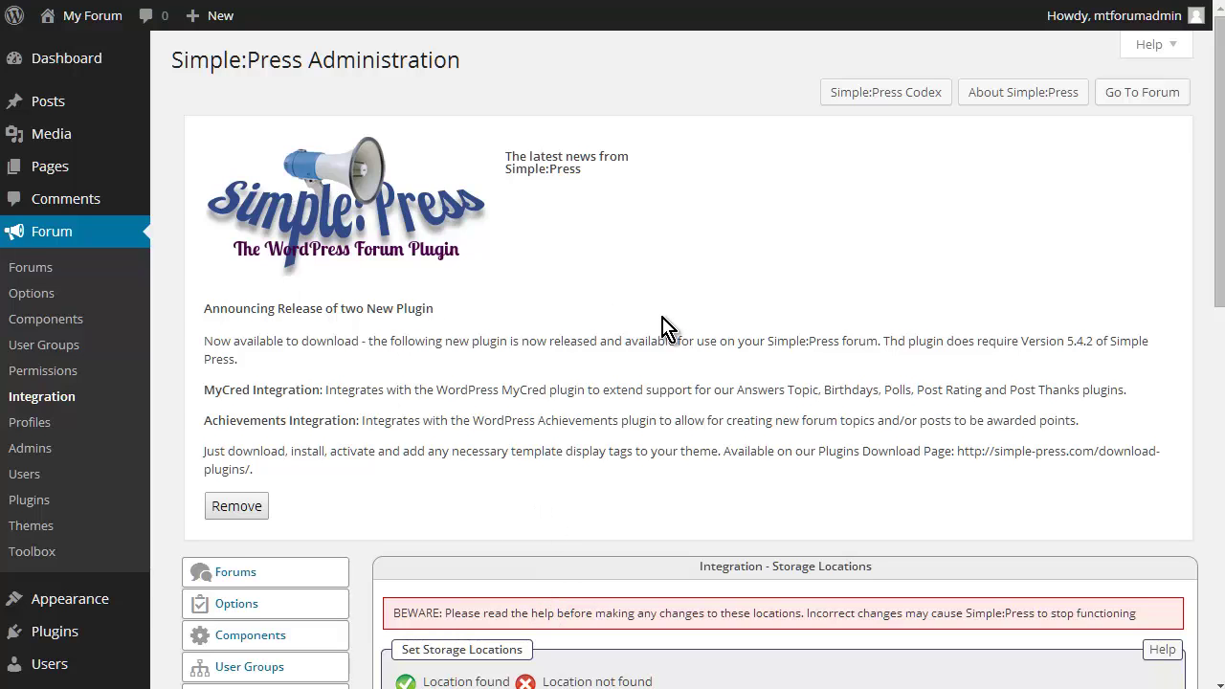
Step: Examine the location and write status of every folder in the Simple:Press storage locations
scroll(664, 325, "down", 5)
scroll(664, 315, "down", 1)
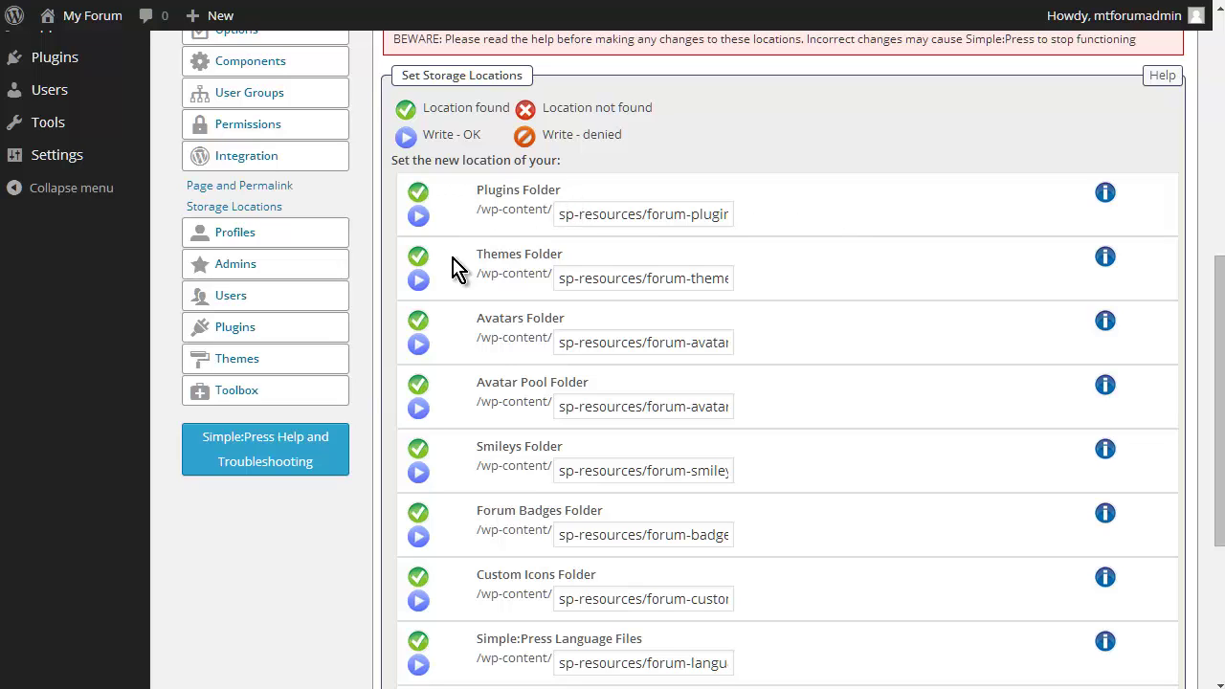
scroll(487, 273, "down", 4)
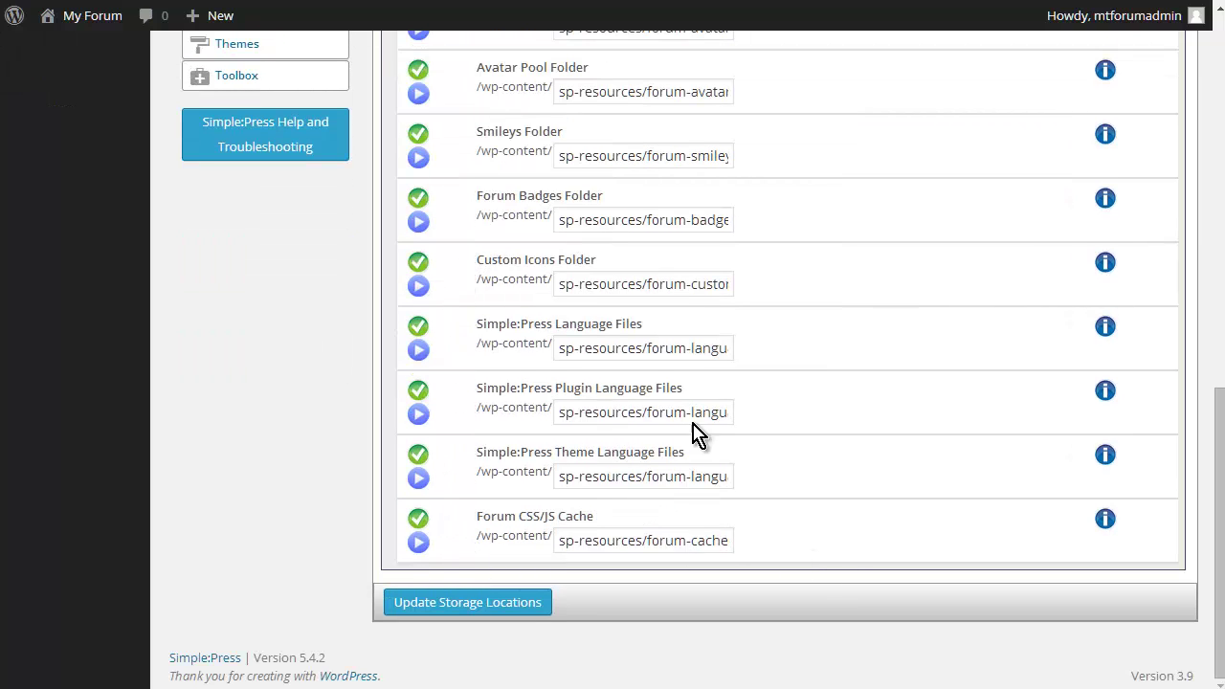
scroll(981, 450, "up", 12)
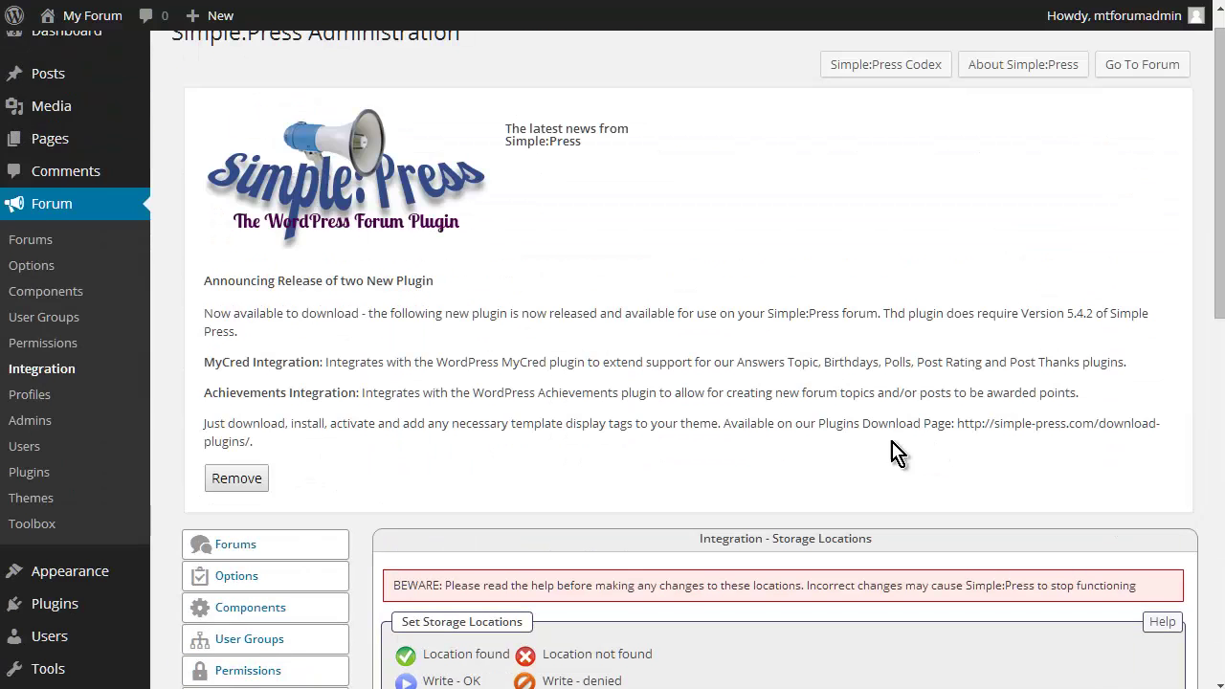
scroll(689, 388, "down", 4)
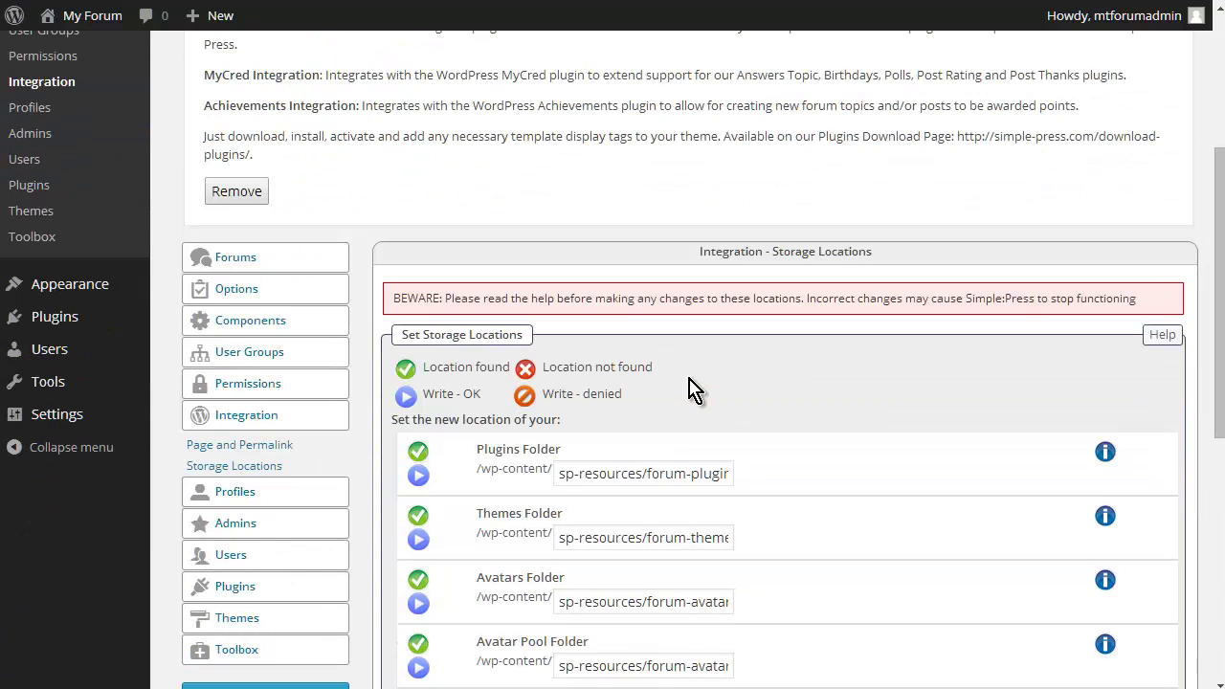
scroll(689, 388, "down", 2)
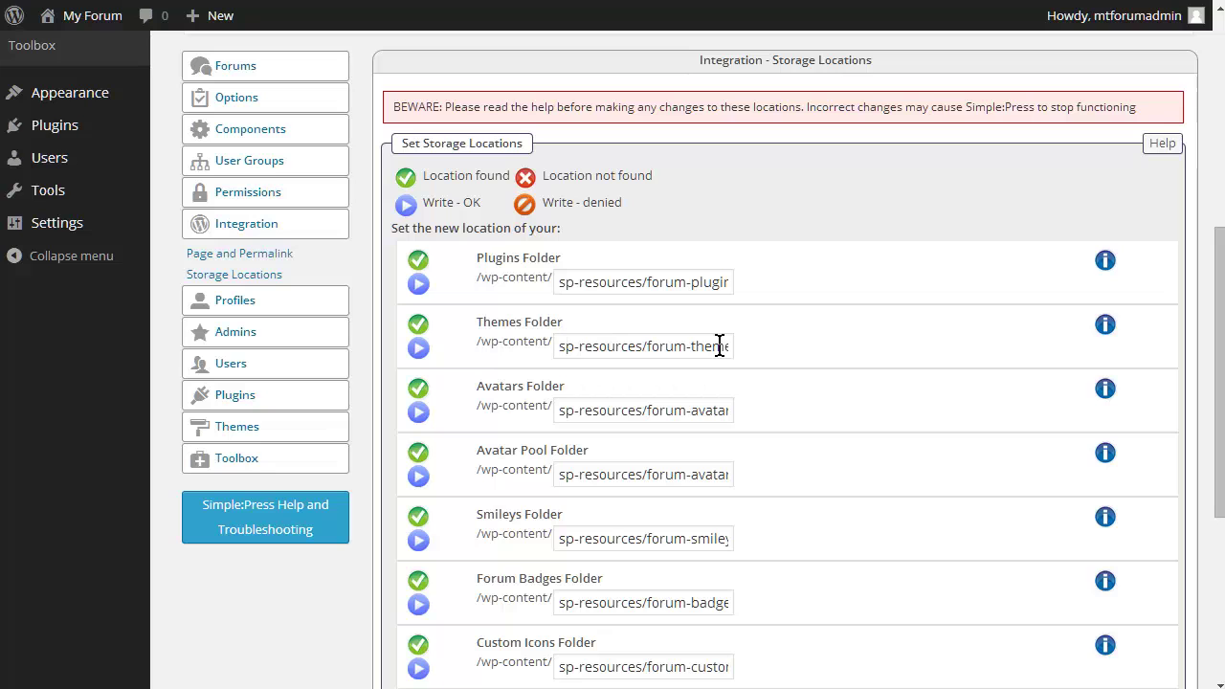
scroll(703, 364, "down", 4)
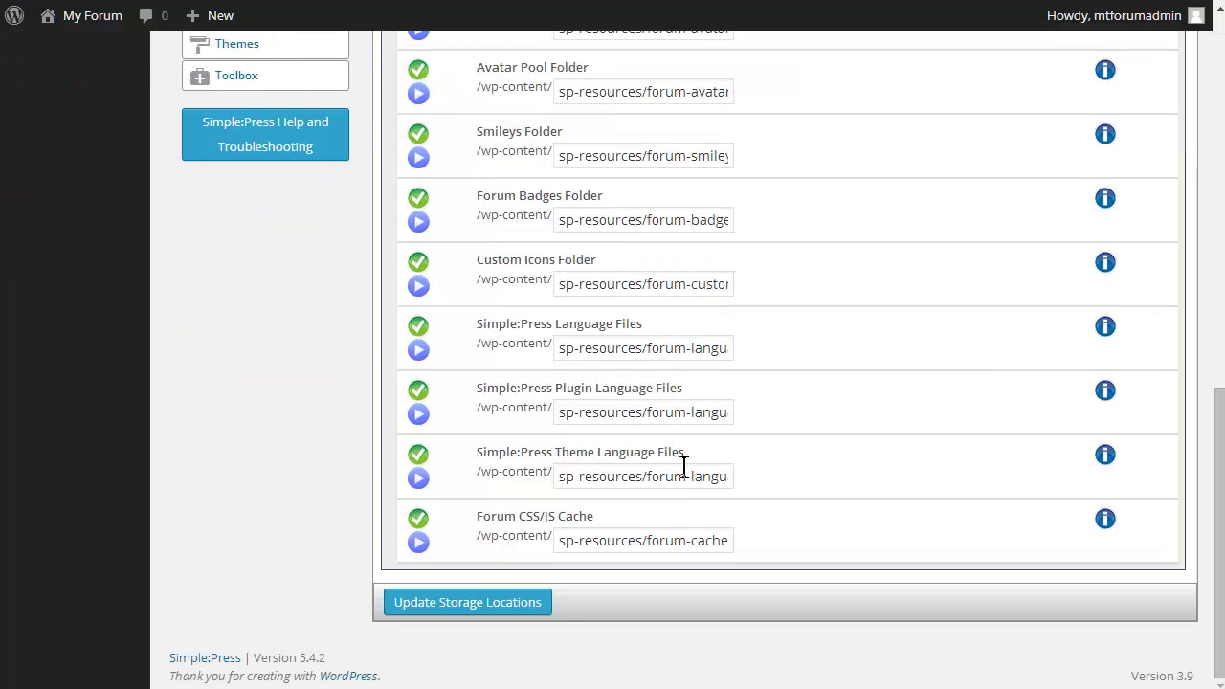
scroll(744, 517, "up", 1)
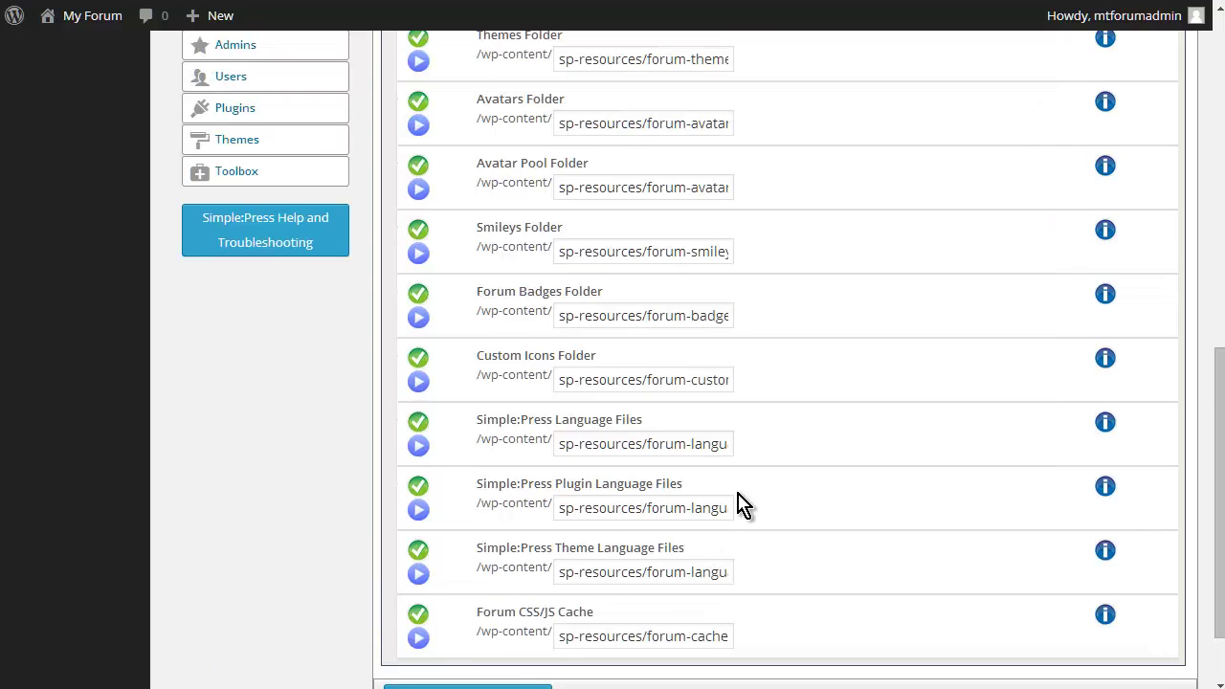
scroll(742, 505, "up", 5)
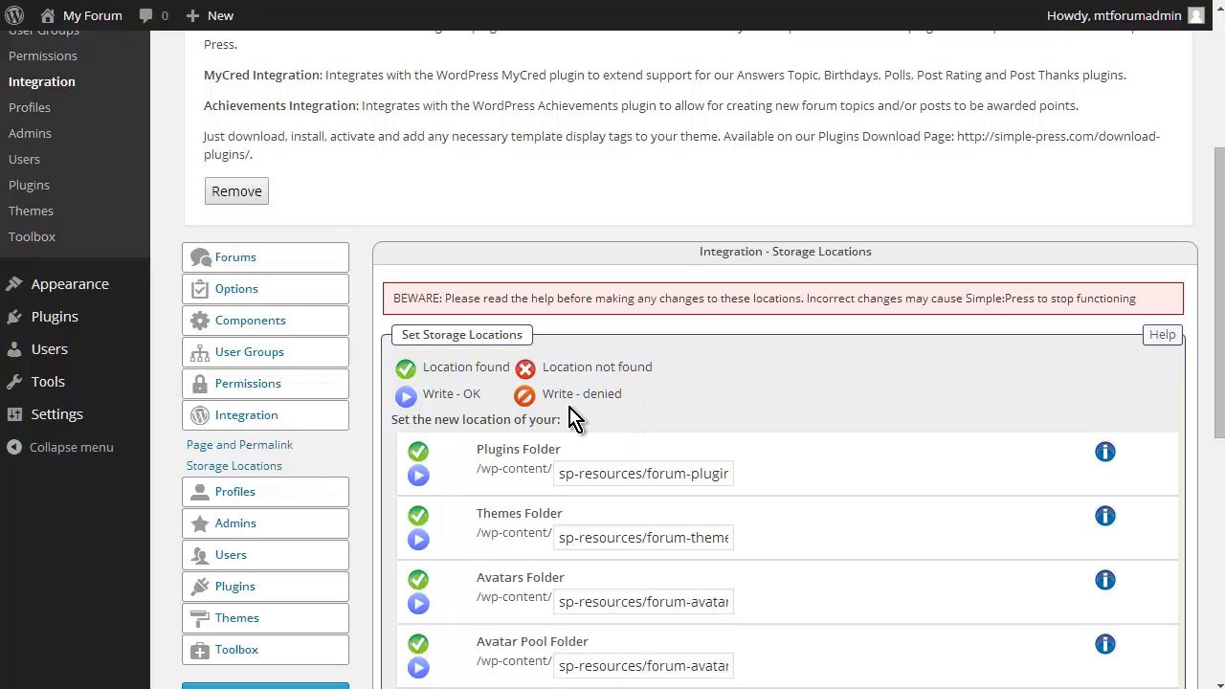
Step: Remove the Simple:Press news announcement from the forum administration page
scroll(571, 418, "up", 3)
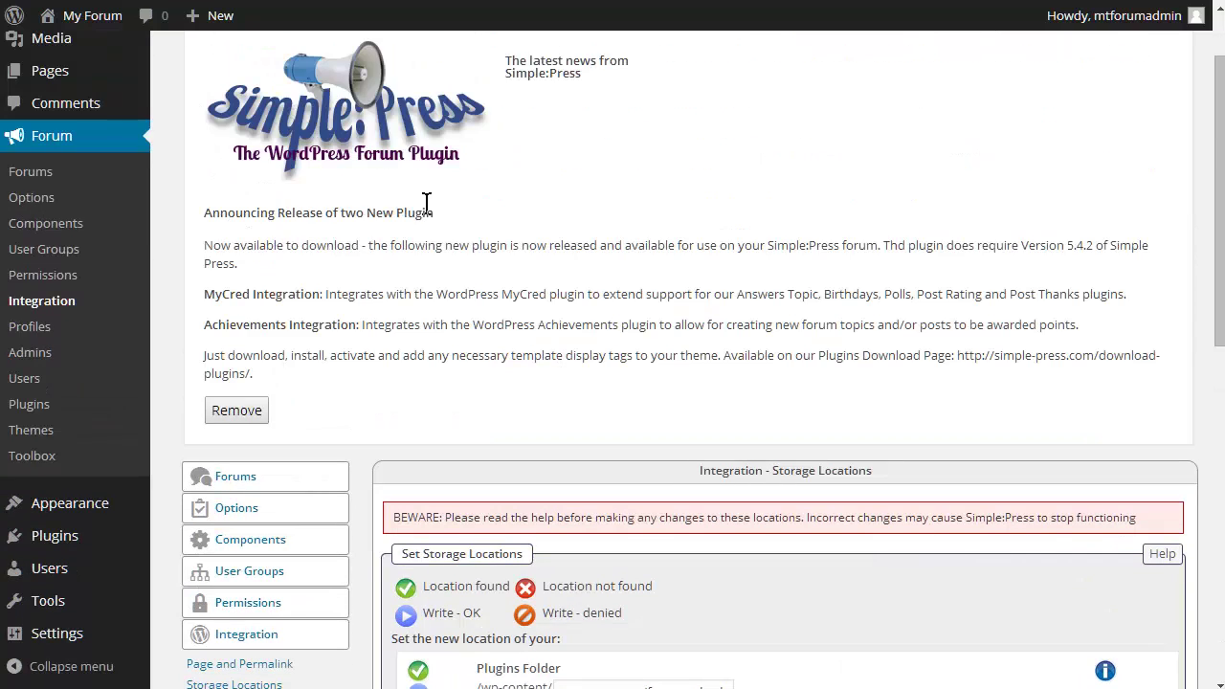
left_click(241, 410)
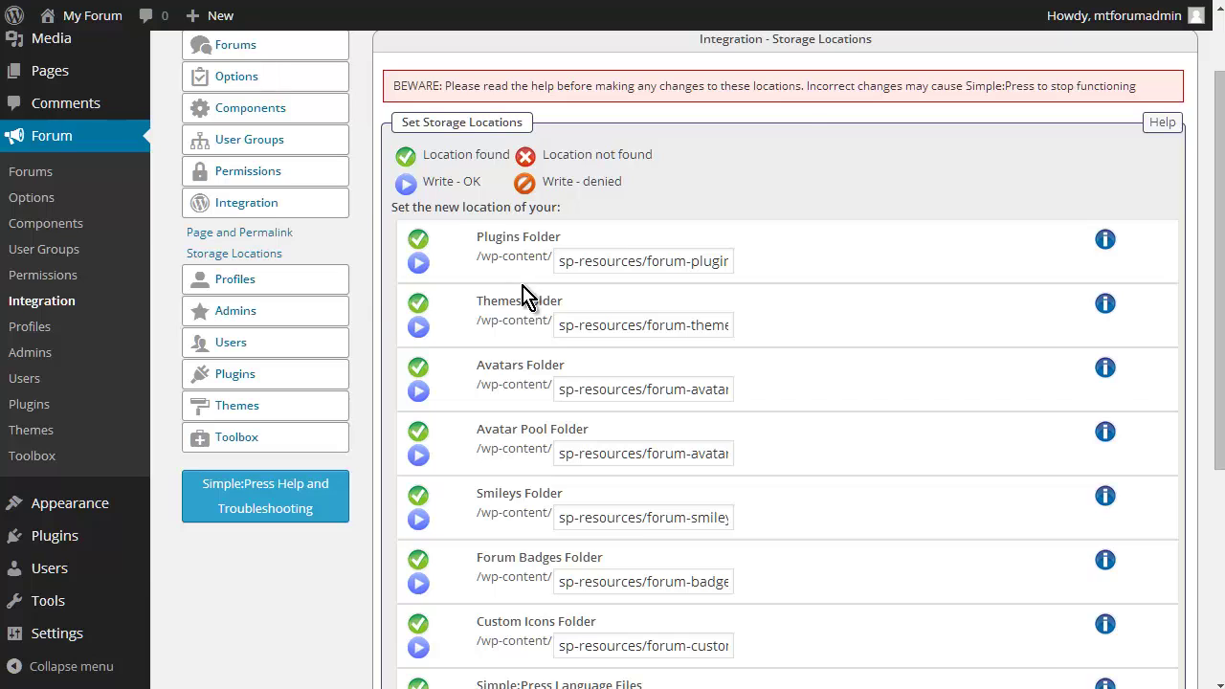
scroll(524, 296, "up", 1)
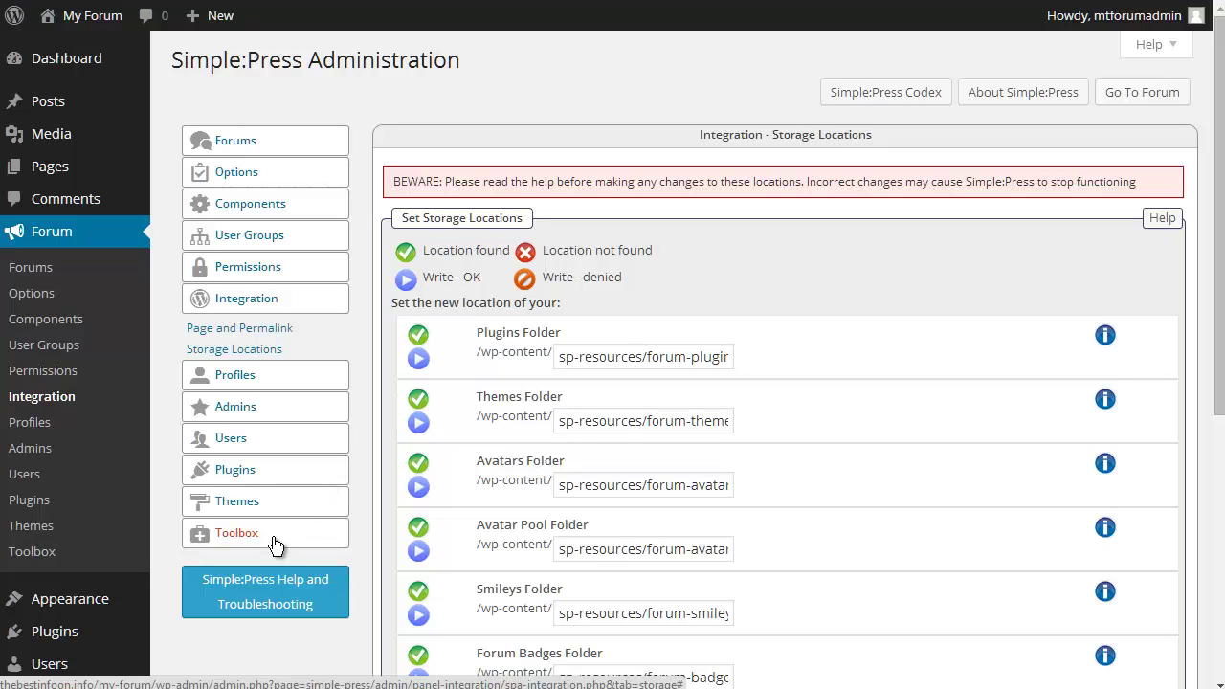
Step: Start a new forum group and name it General Discussion, without a description or custom icon
left_click(242, 141)
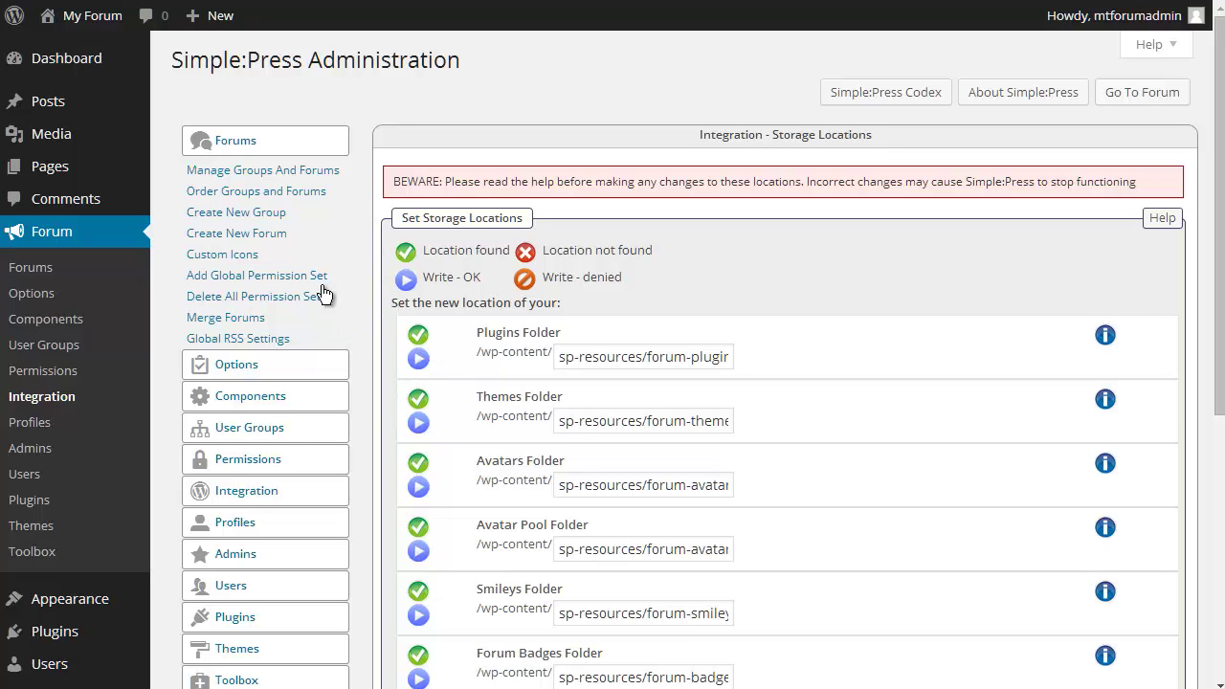
left_click(234, 213)
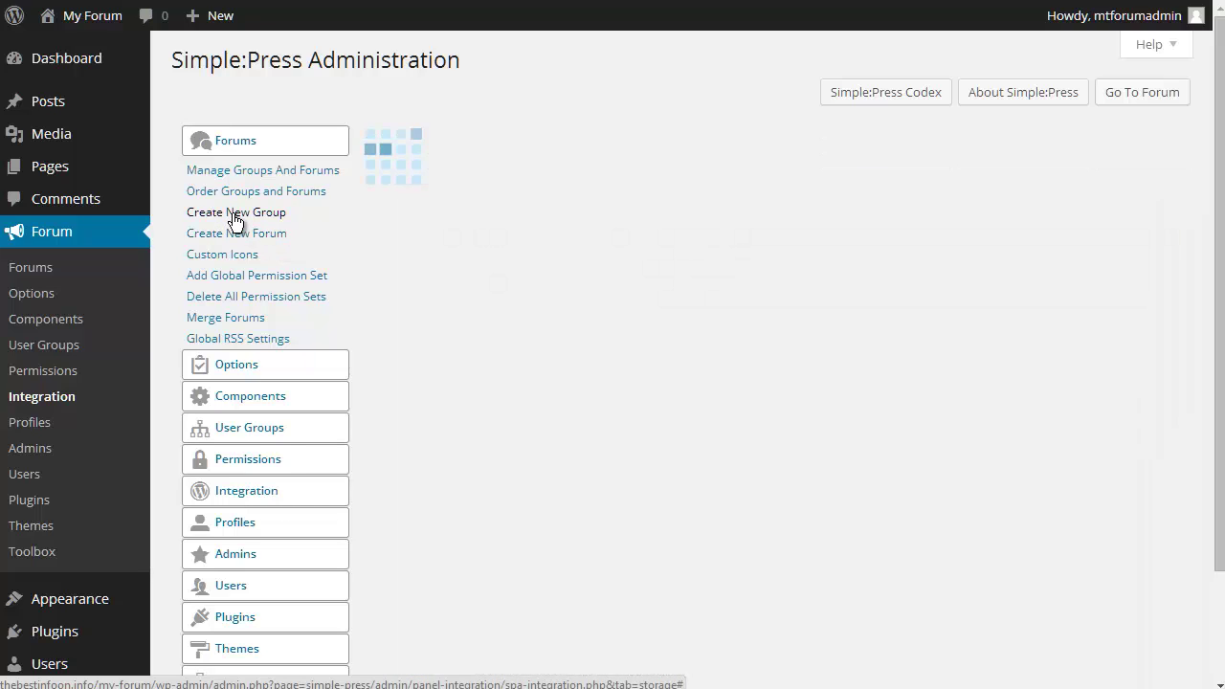
left_click(584, 206)
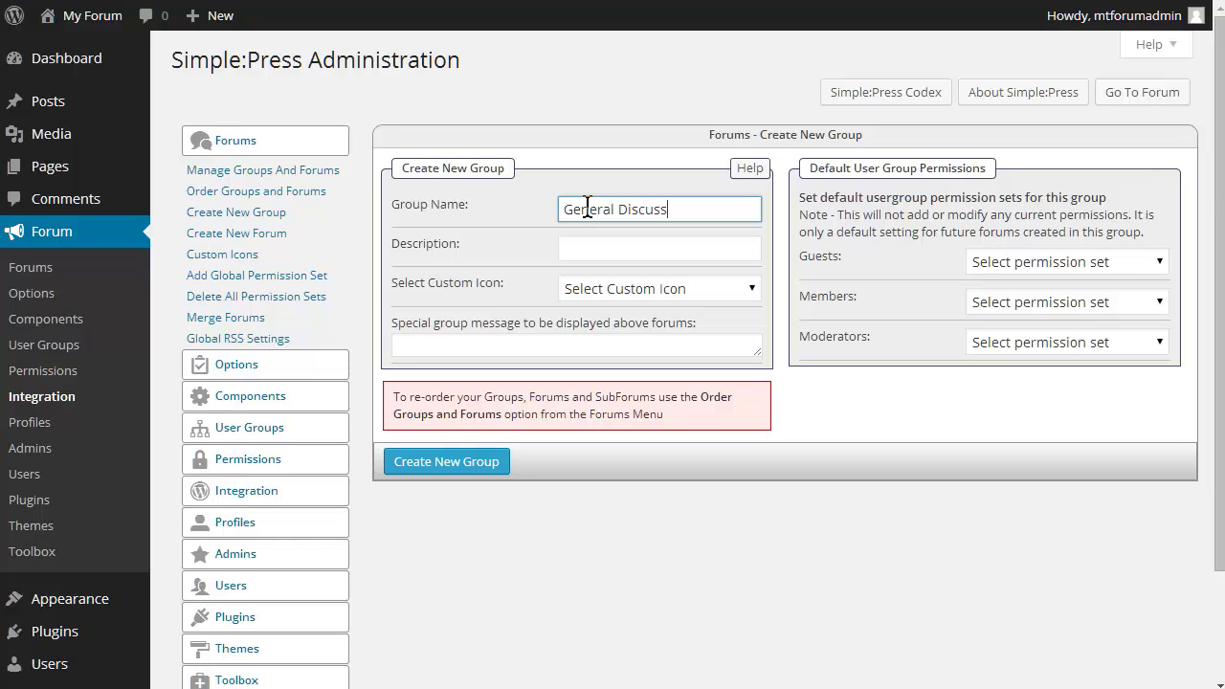
key("Tab")
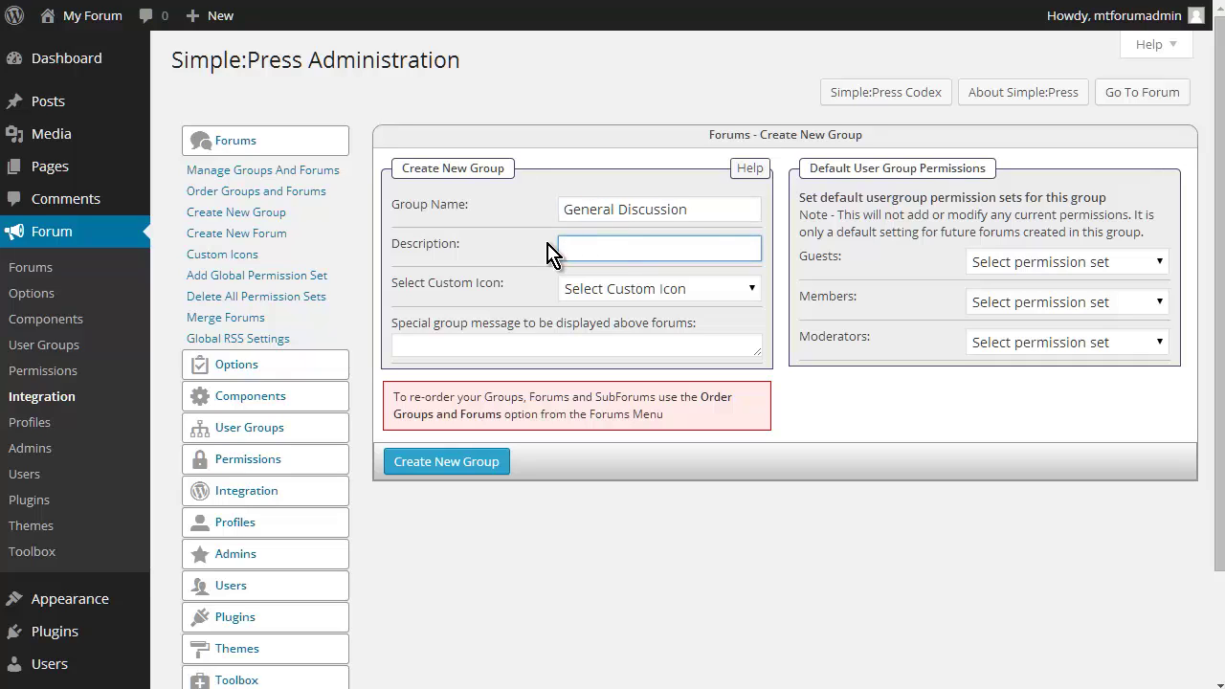
left_click(750, 291)
left_click(749, 292)
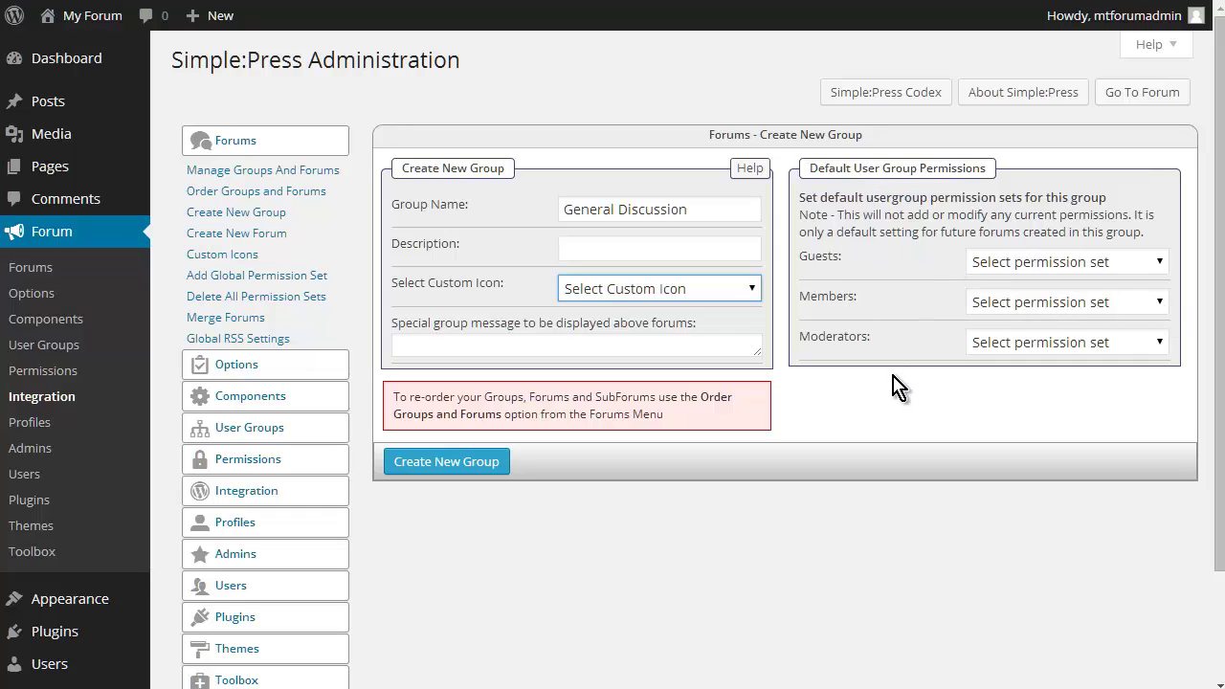
Step: Create the General Discussion group with default permissions of Limited Access for guests, Standard Access for members and Moderator Access for moderators
left_click(1161, 264)
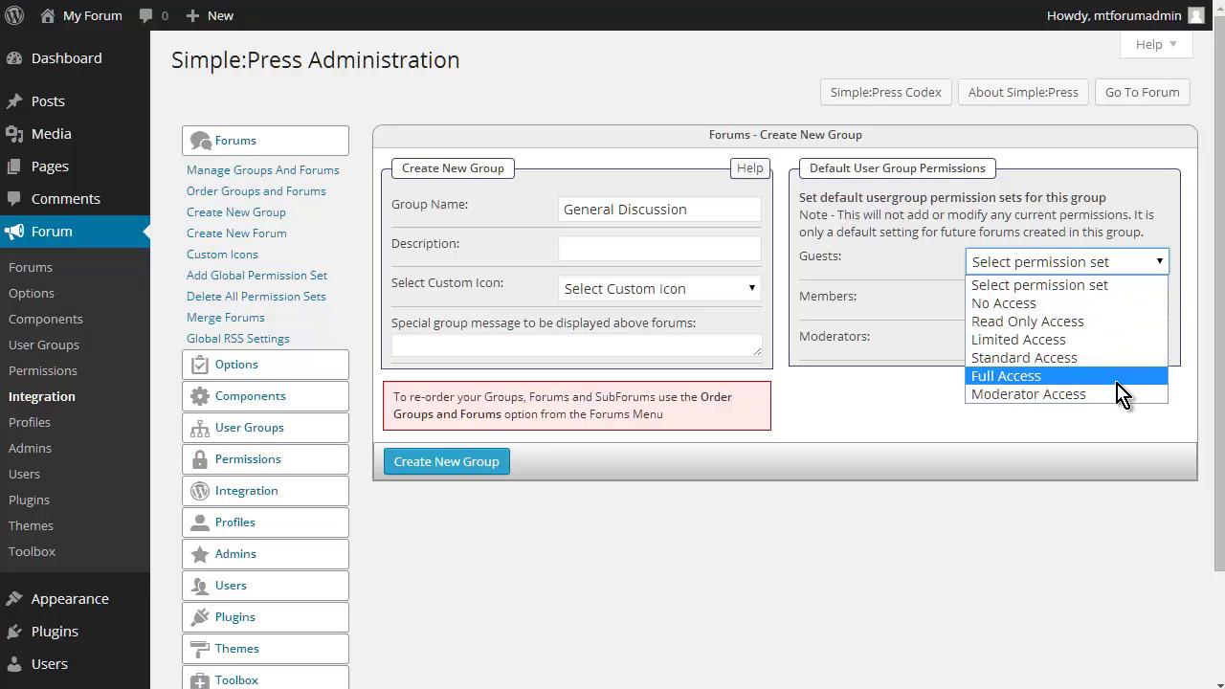
left_click(873, 264)
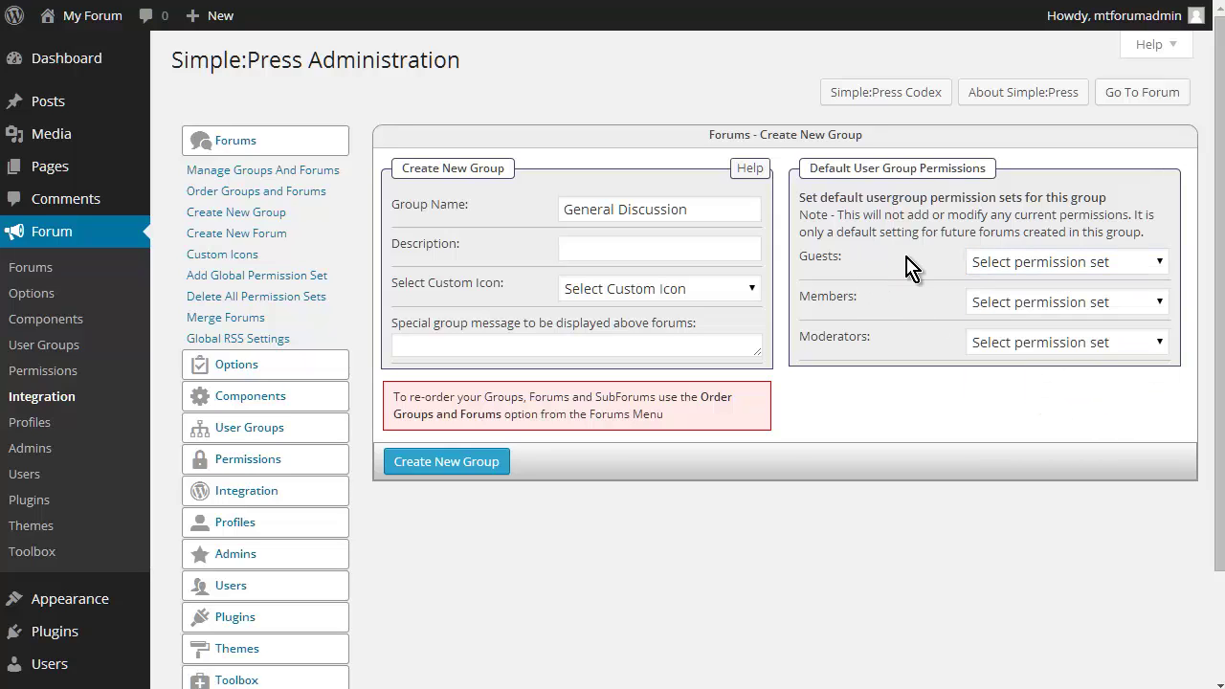
left_click(1160, 263)
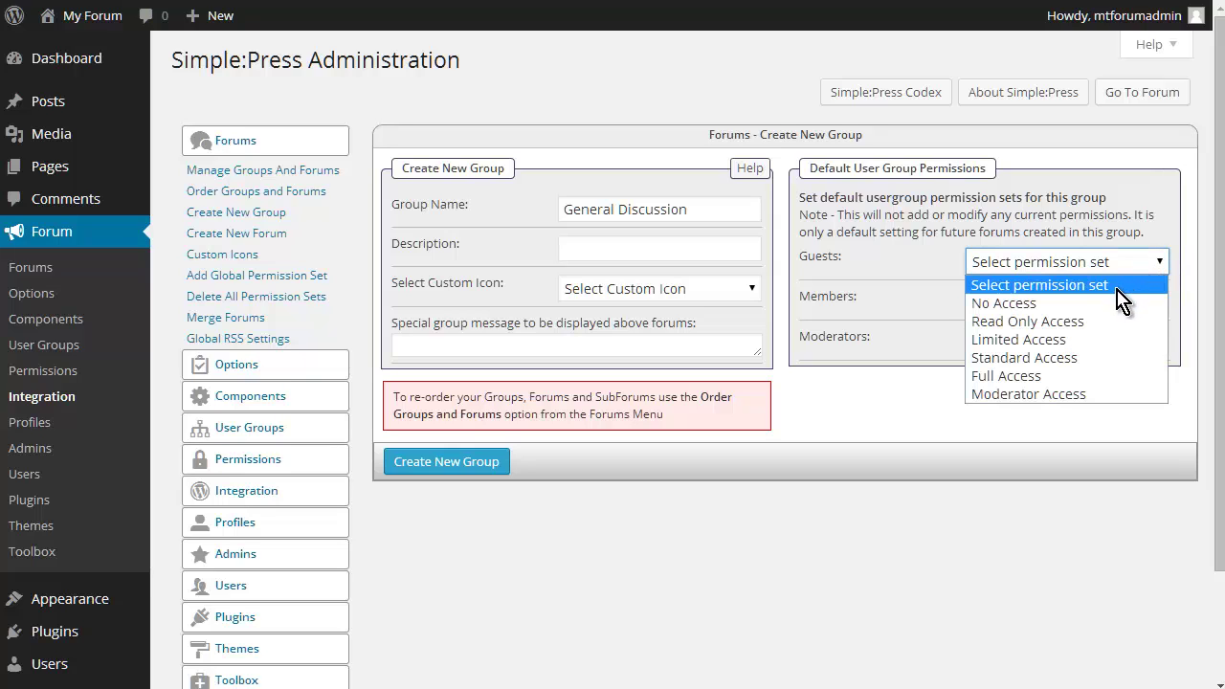
left_click(1110, 340)
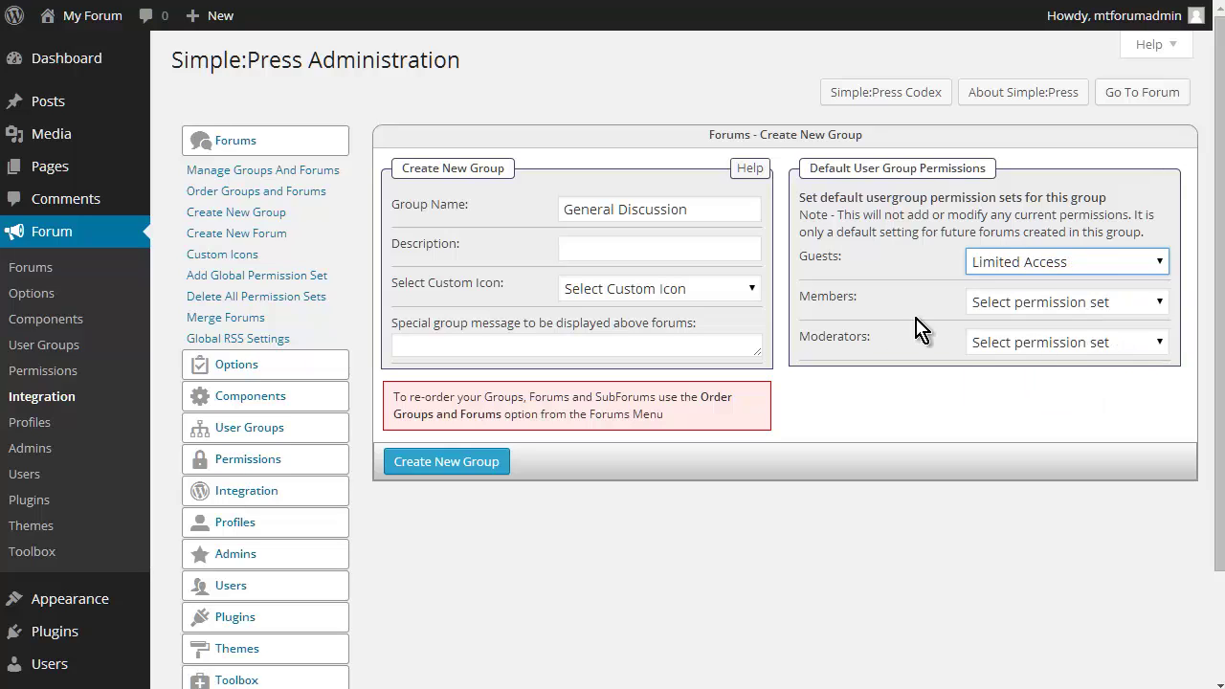
left_click(1091, 307)
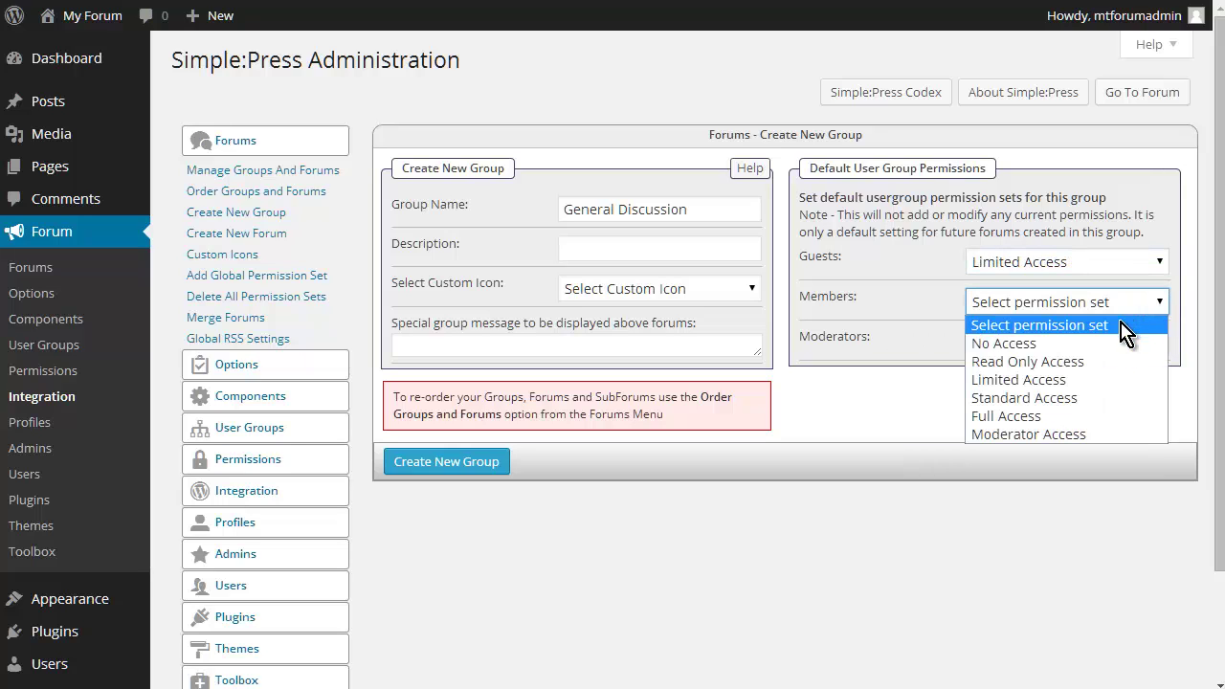
left_click(1100, 400)
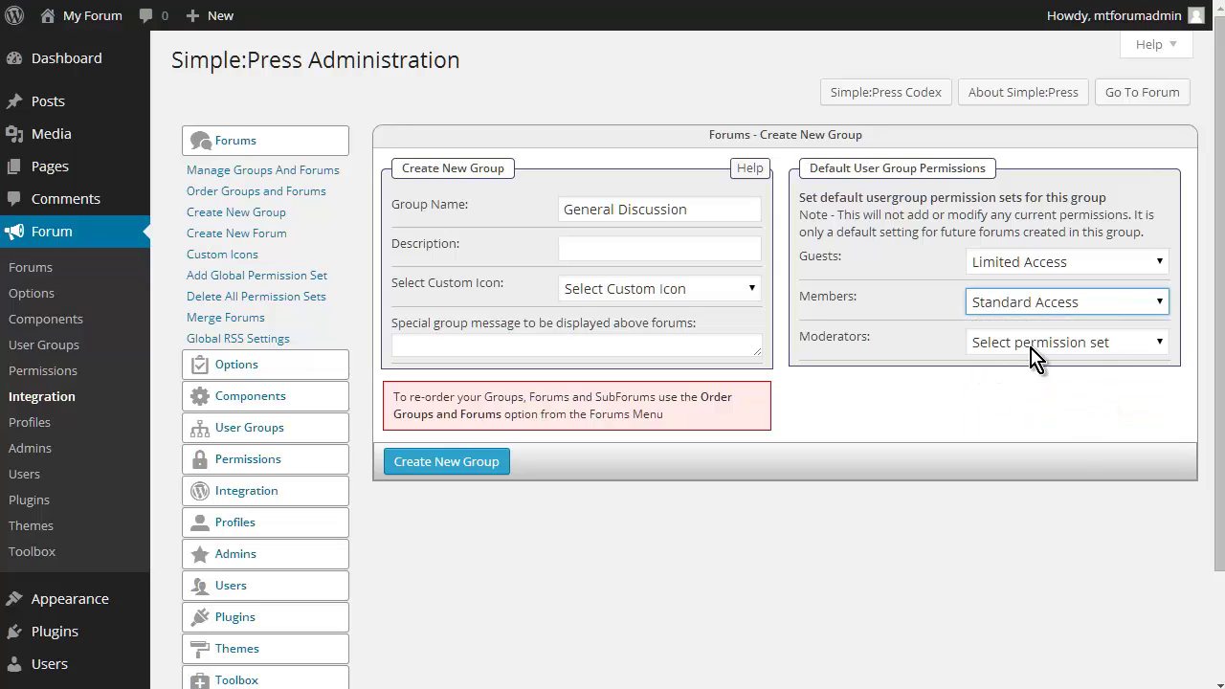
left_click(1155, 346)
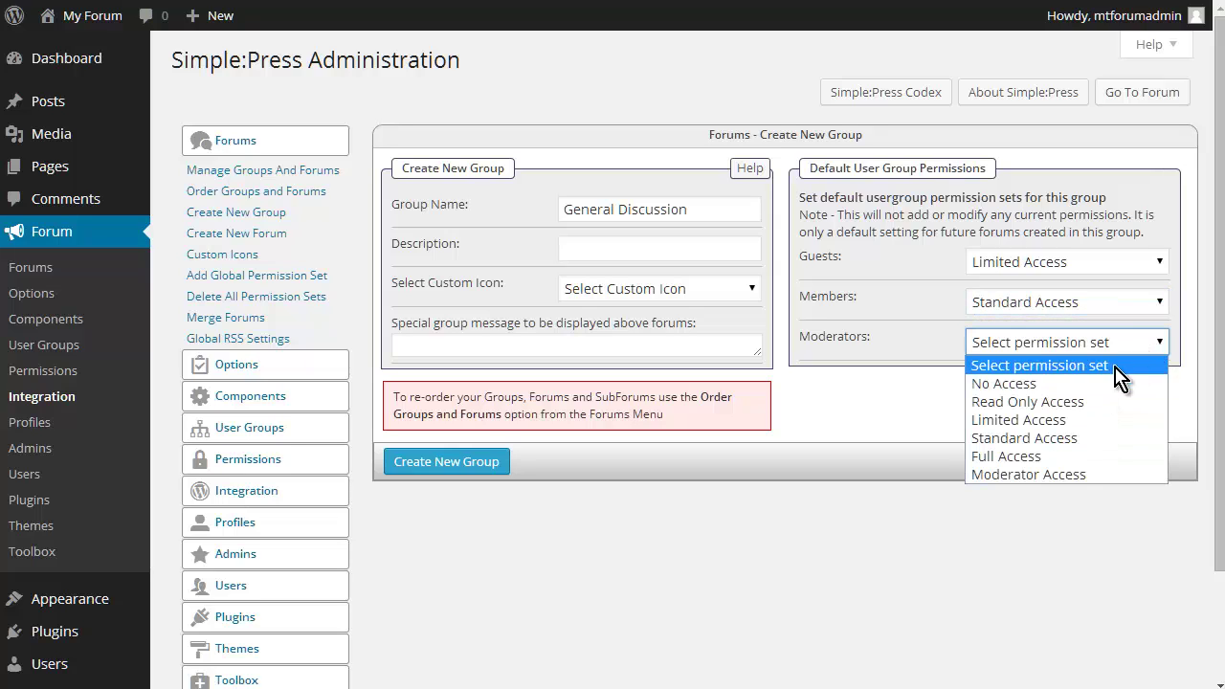
left_click(1060, 473)
left_click(957, 400)
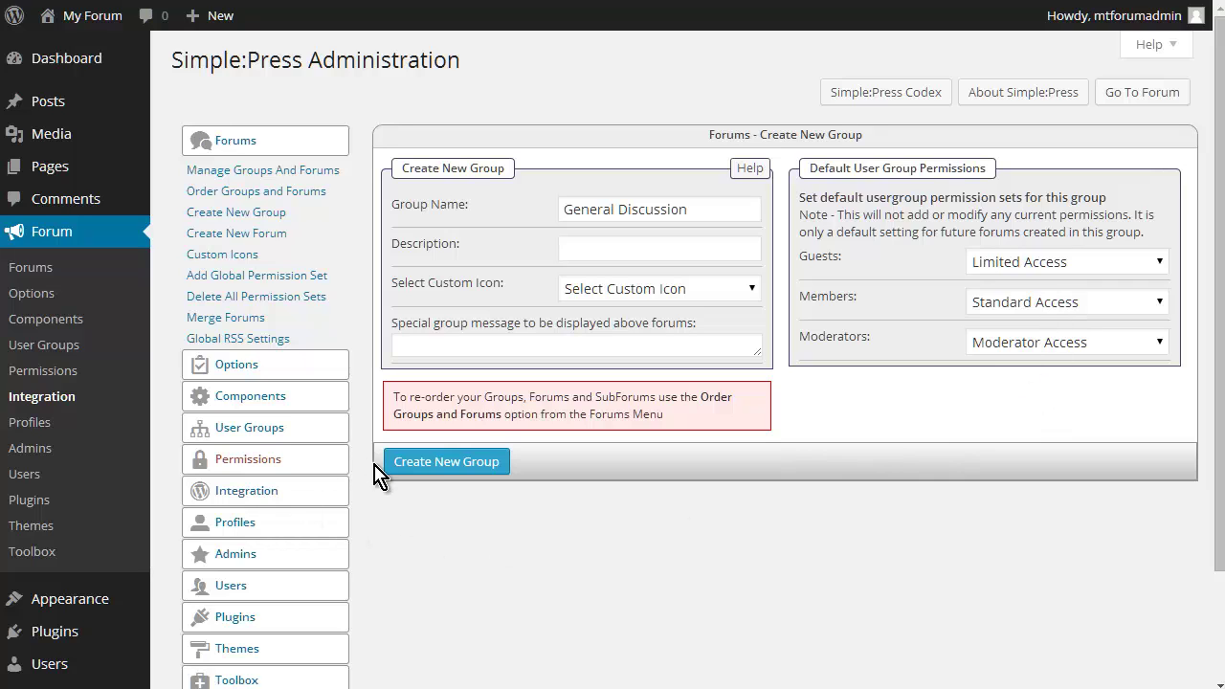
left_click(418, 472)
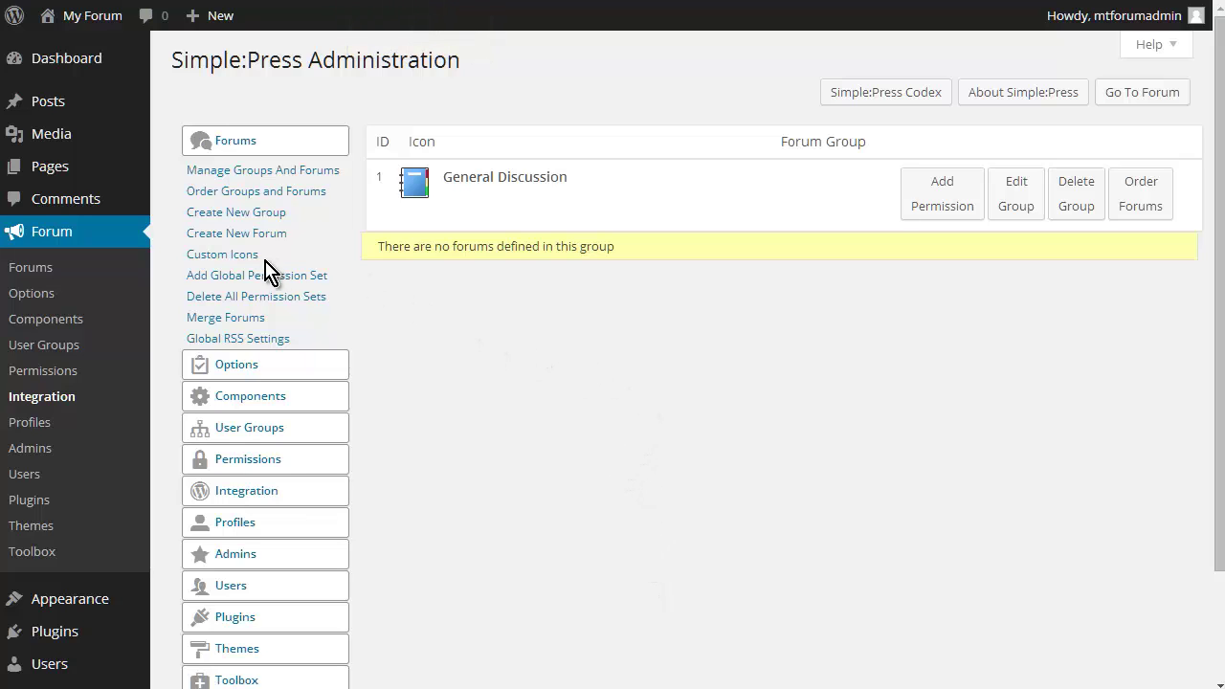
Step: Start a second forum group named Fishing with the description "All about fishing"
left_click(223, 214)
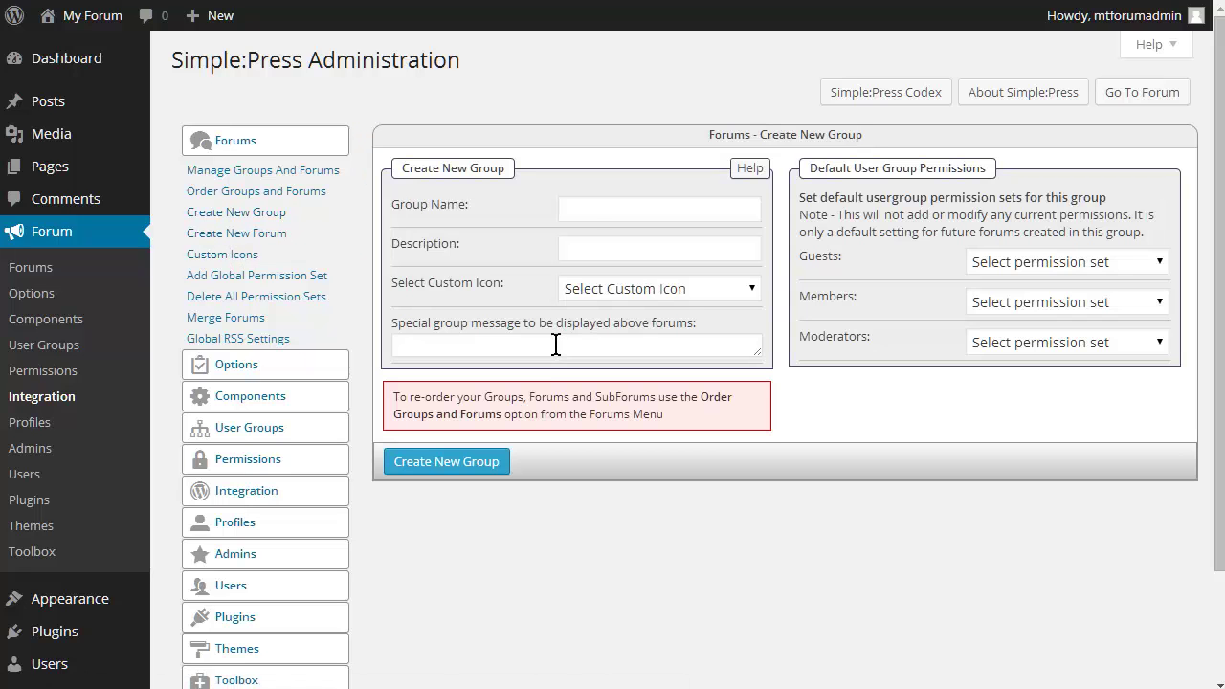
left_click(591, 209)
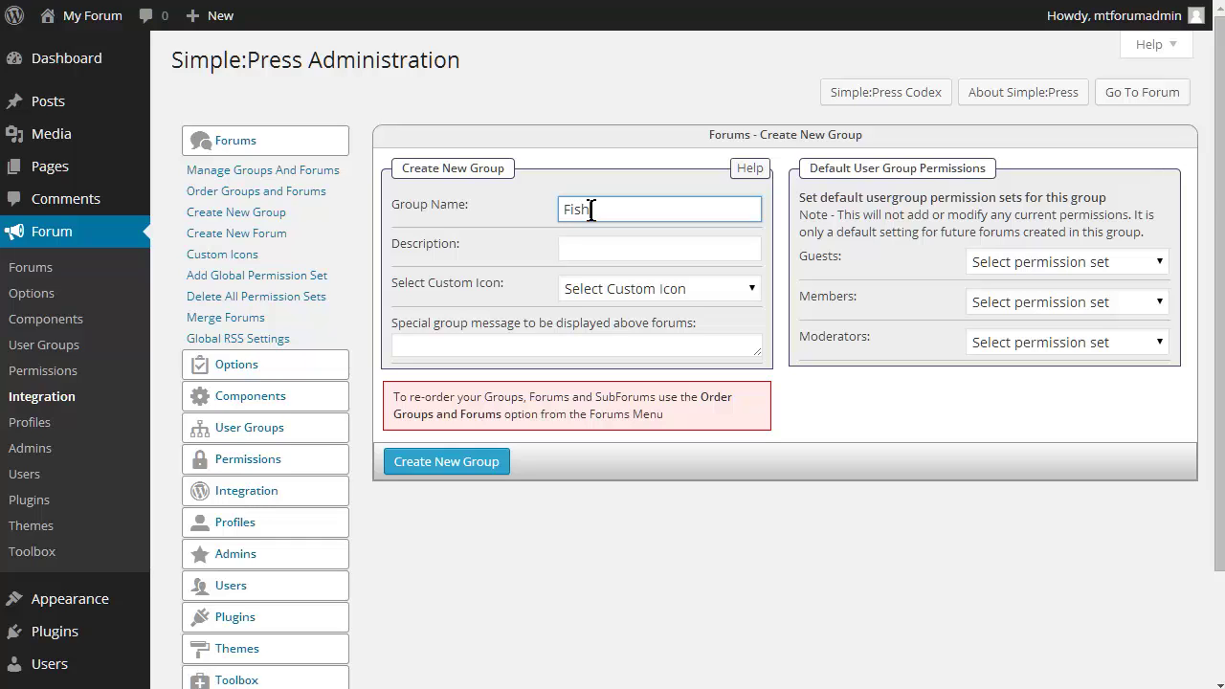
key("Tab")
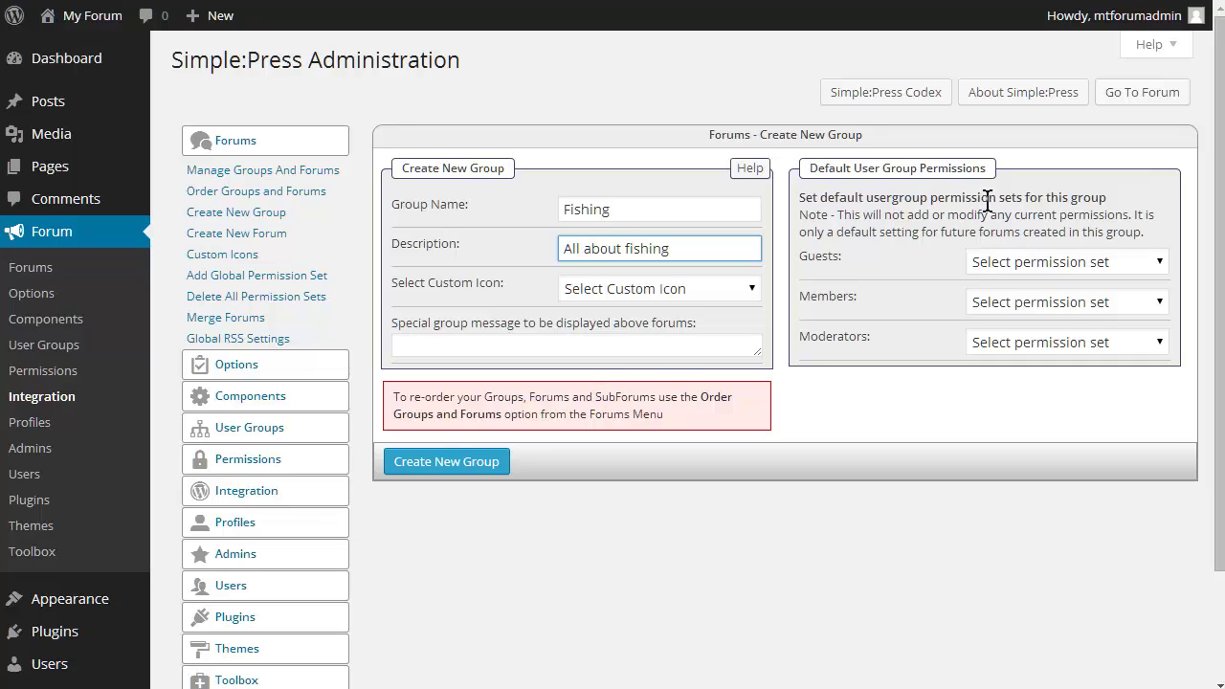
Step: Create the Fishing group with Limited Access for guests, Standard Access for members and Moderator Access for moderators
left_click(1067, 272)
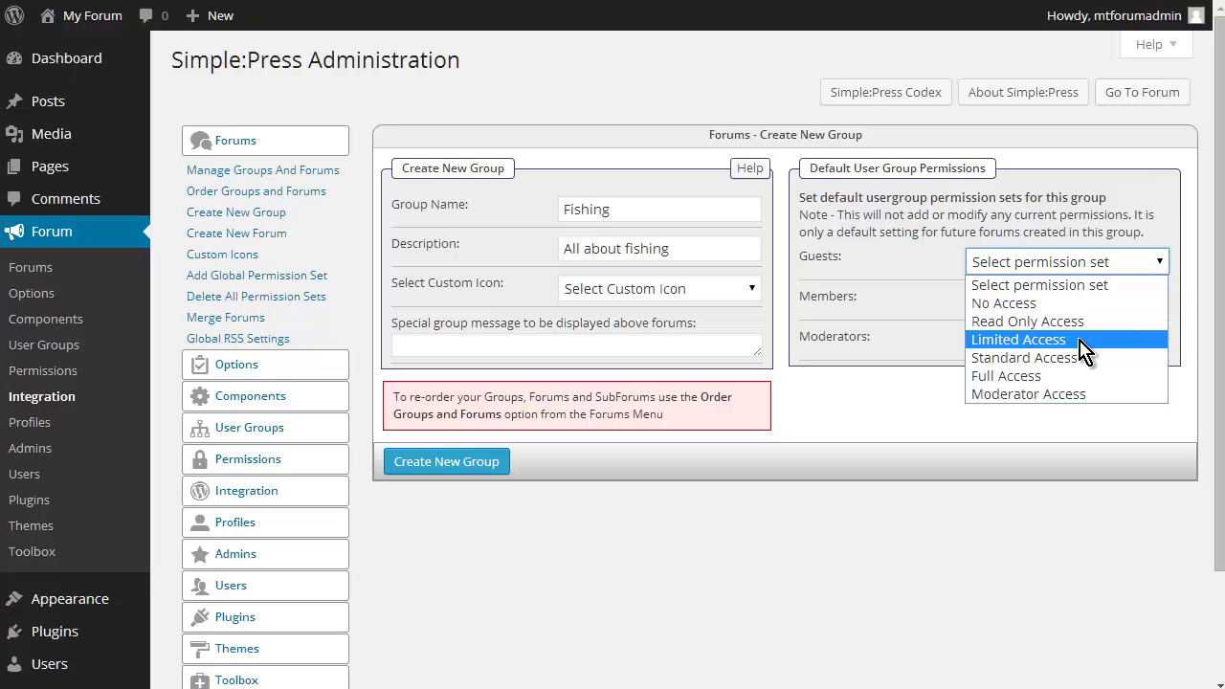
left_click(1079, 339)
left_click(1076, 301)
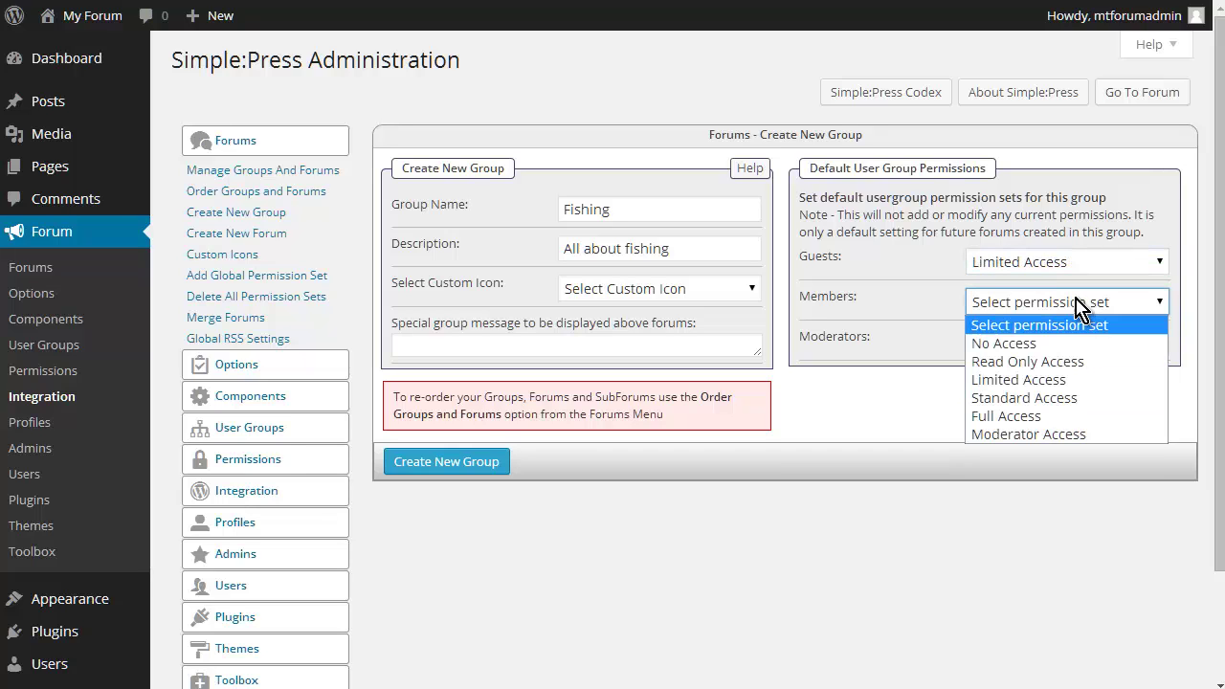
left_click(1080, 398)
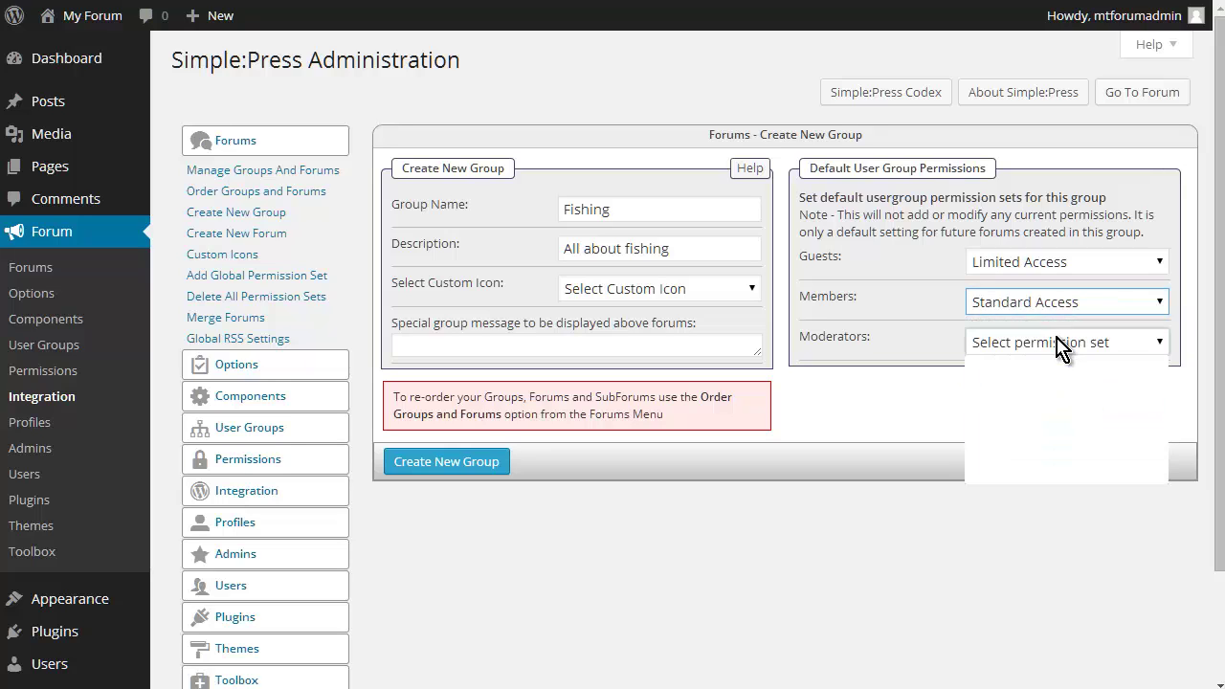
left_click(1058, 344)
left_click(1059, 474)
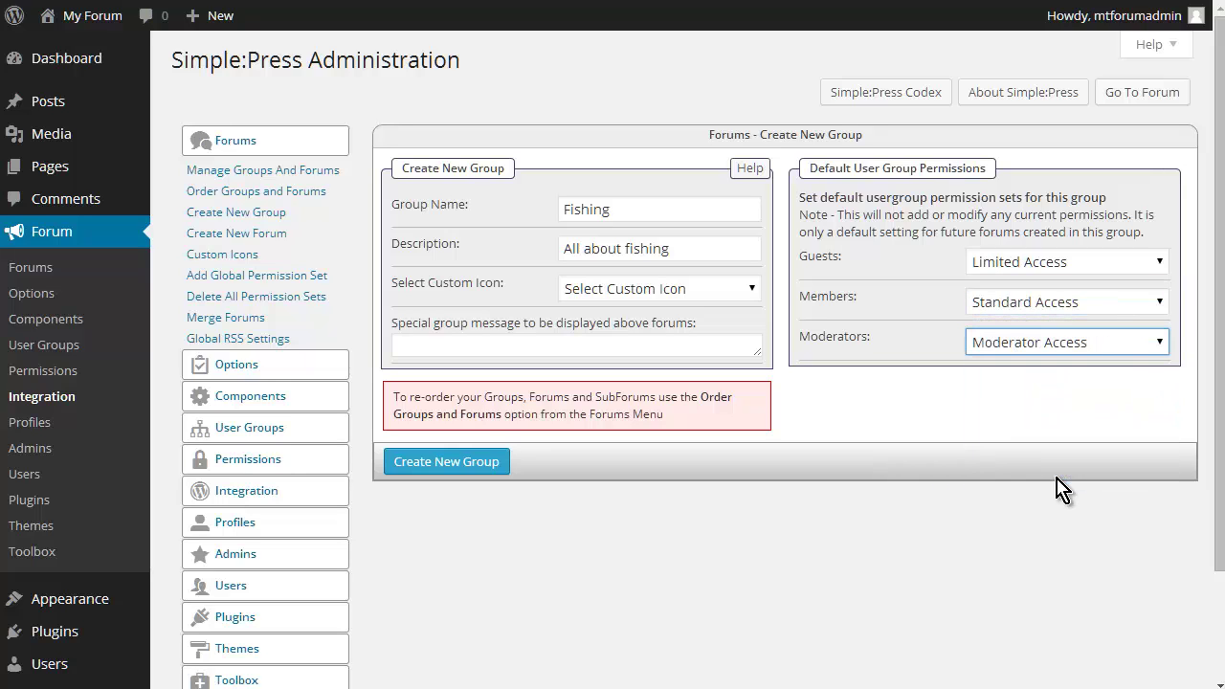
left_click(433, 467)
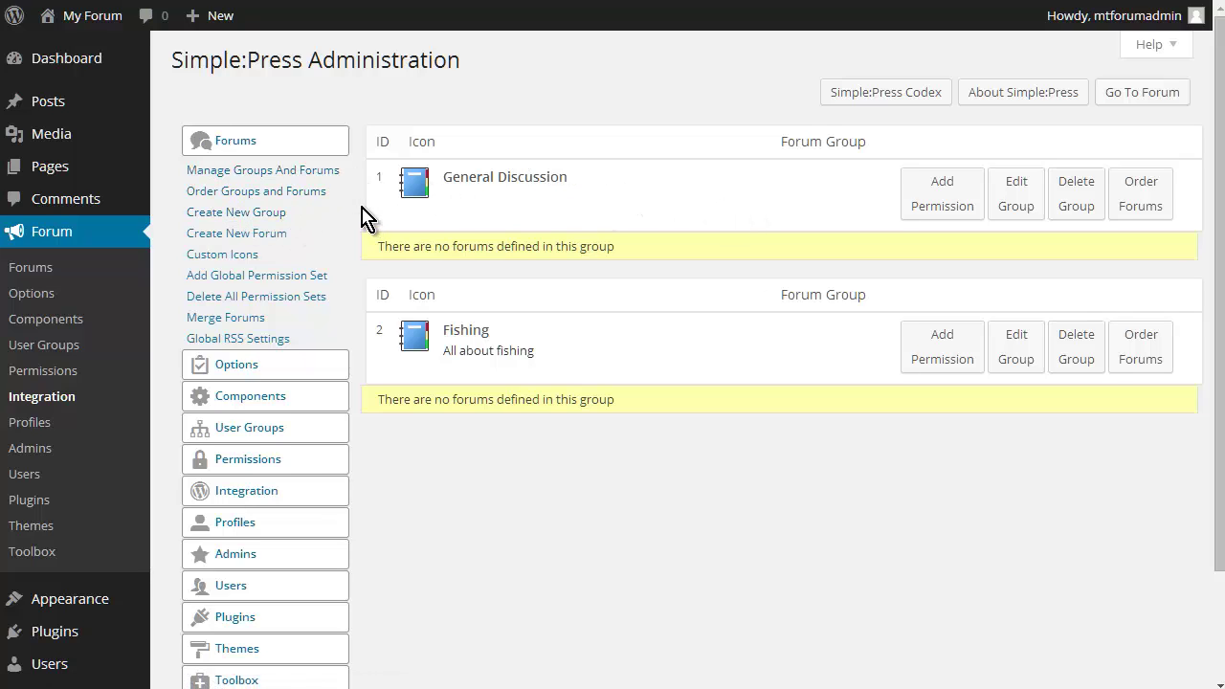
Step: Start a new standard forum in the General Discussion group and name it "Talk about anything"
left_click(268, 234)
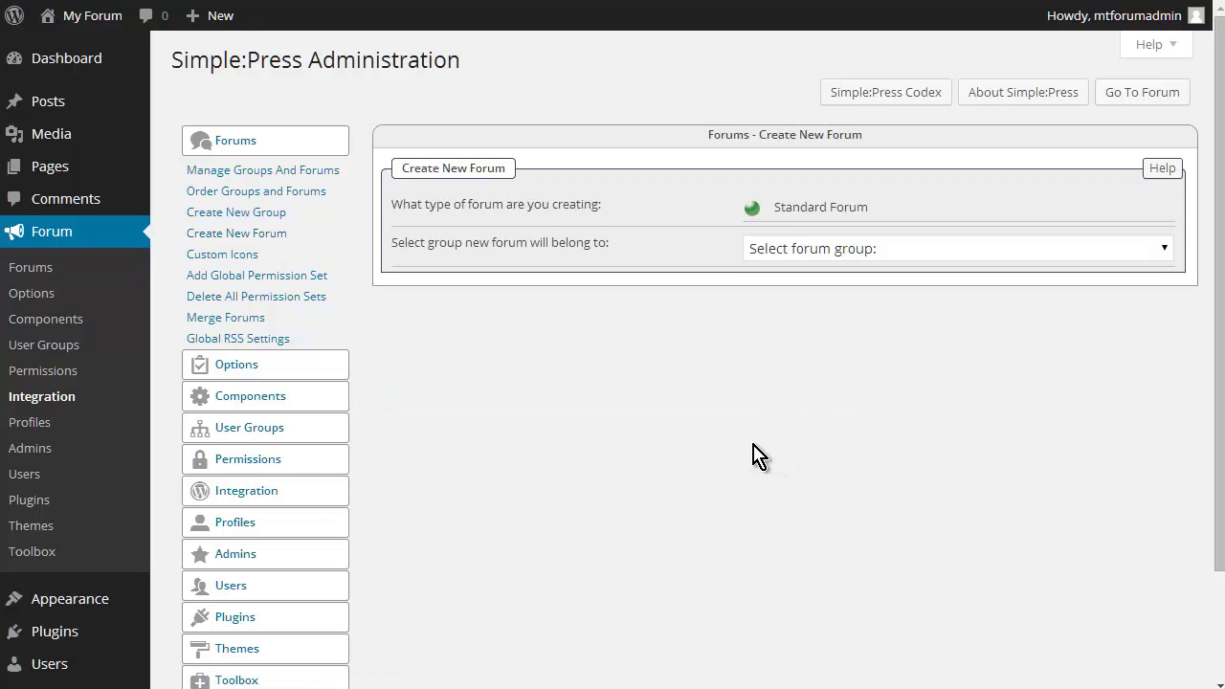
left_click(900, 251)
left_click(883, 289)
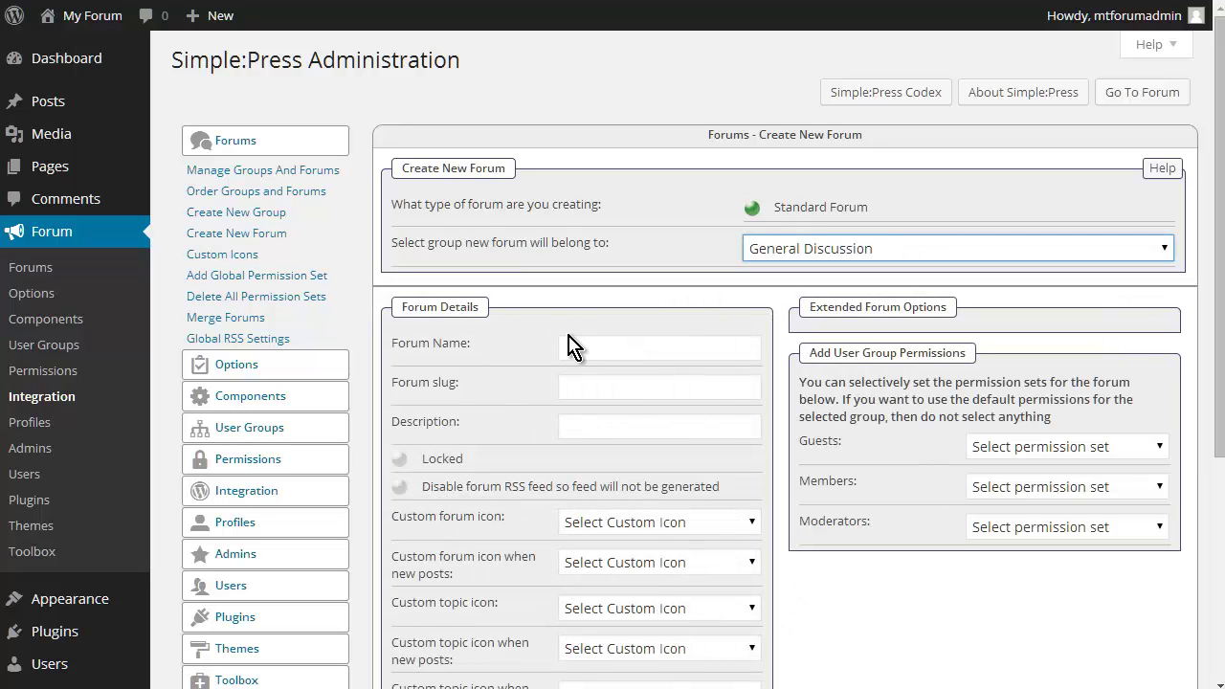
left_click(581, 345)
type("T")
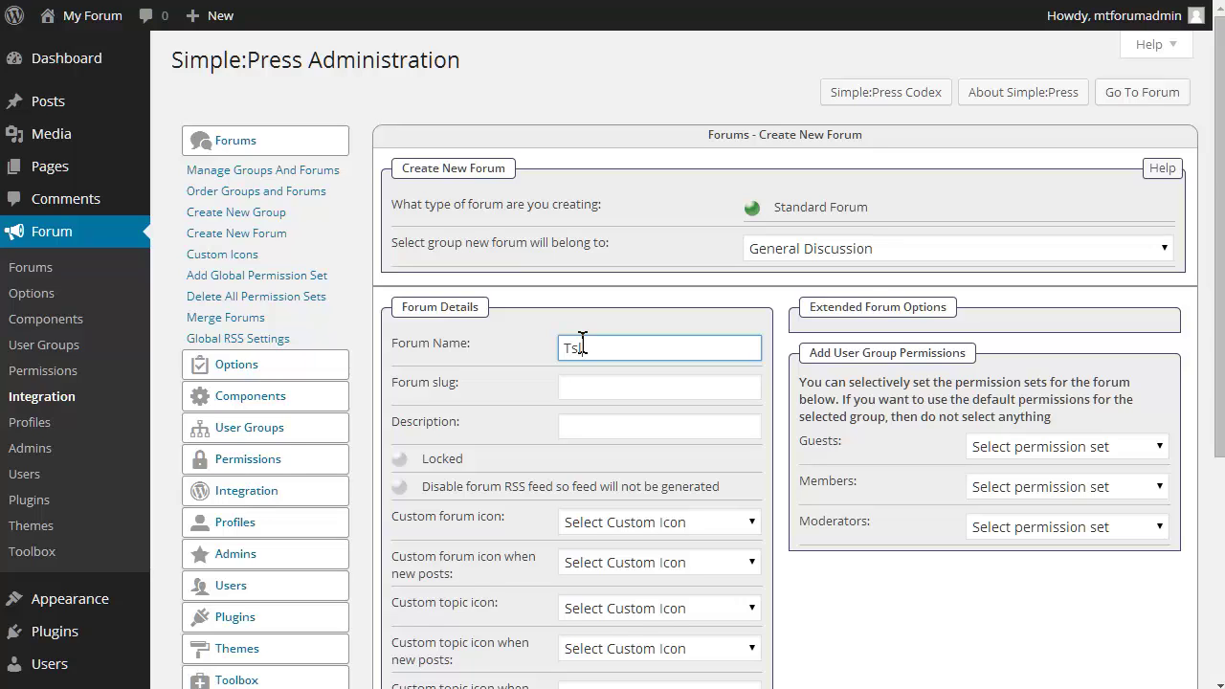
type("alk about anything")
key("Tab")
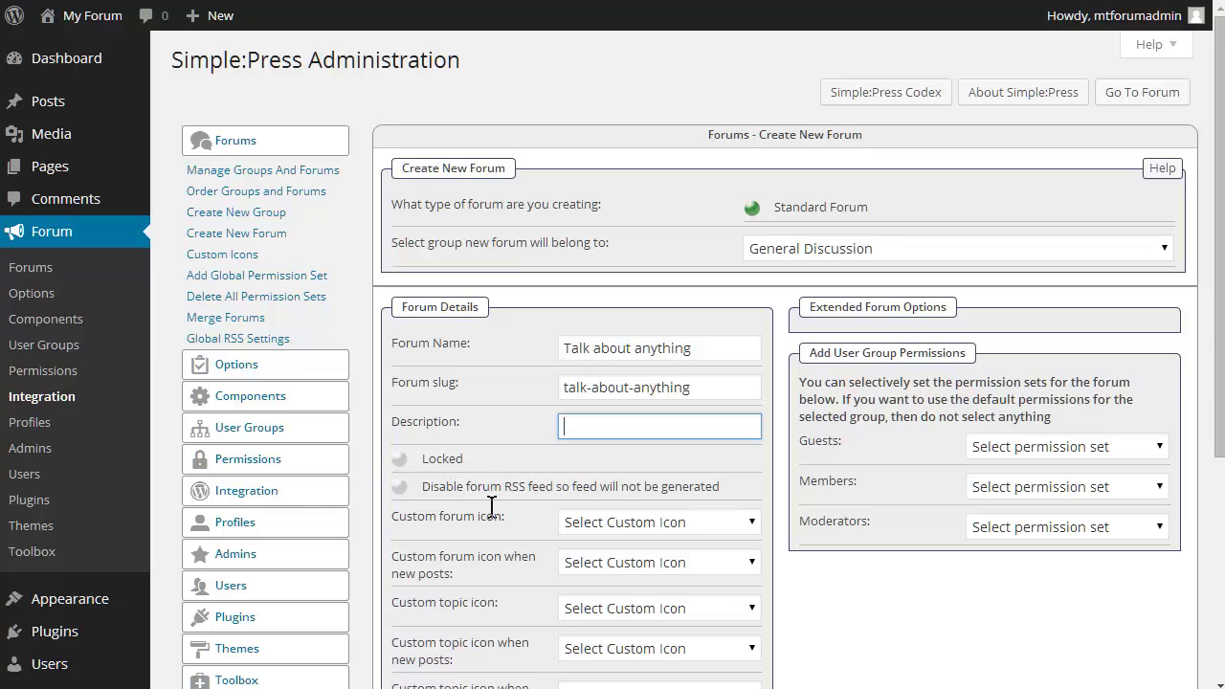
Step: Create the "Talk about anything" forum with no description, no custom icons and the group's default permissions
scroll(479, 490, "down", 1)
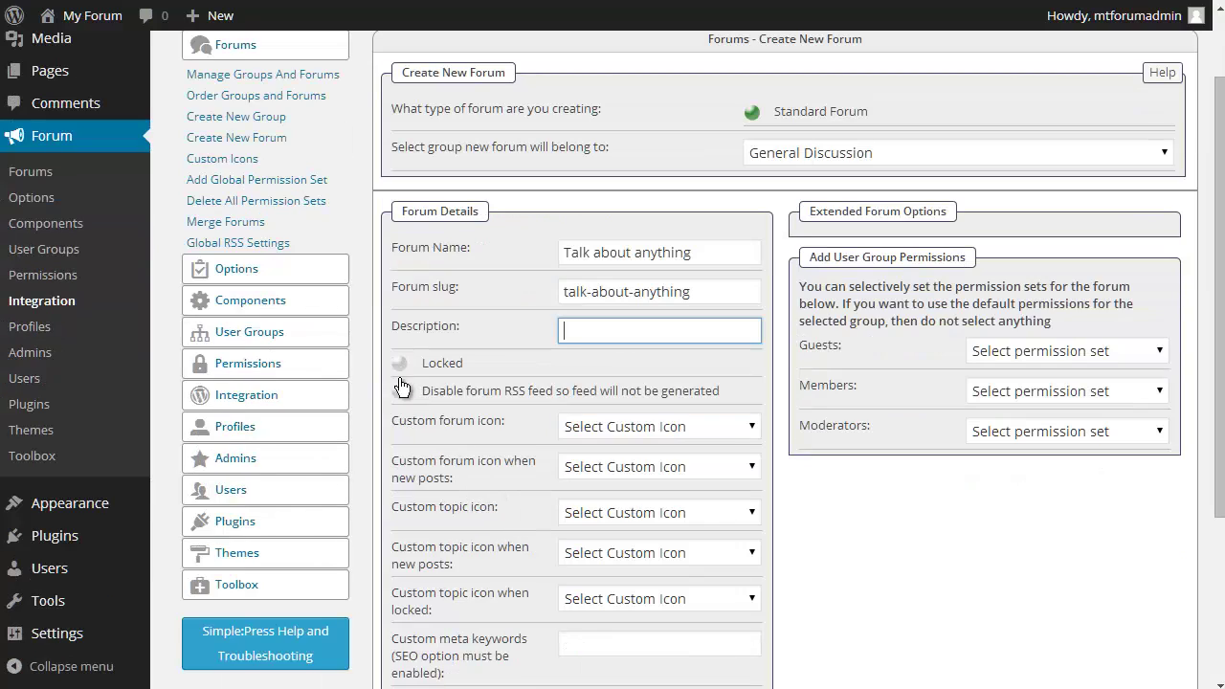
scroll(732, 445, "down", 1)
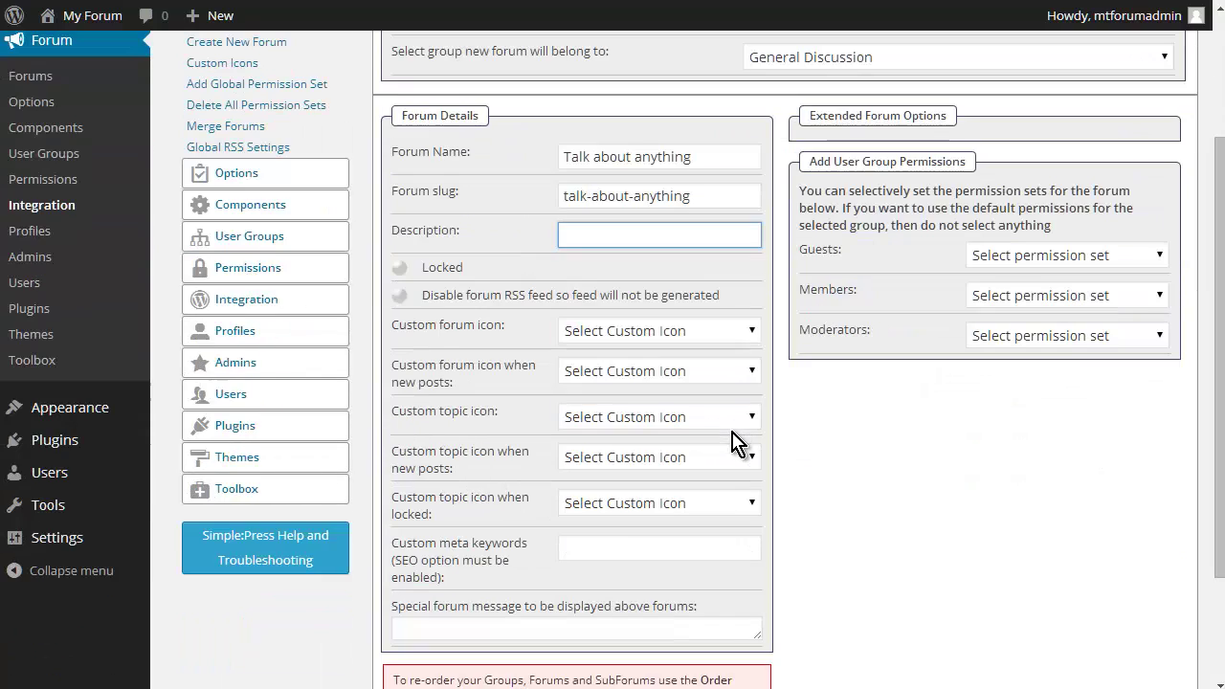
left_click(497, 401)
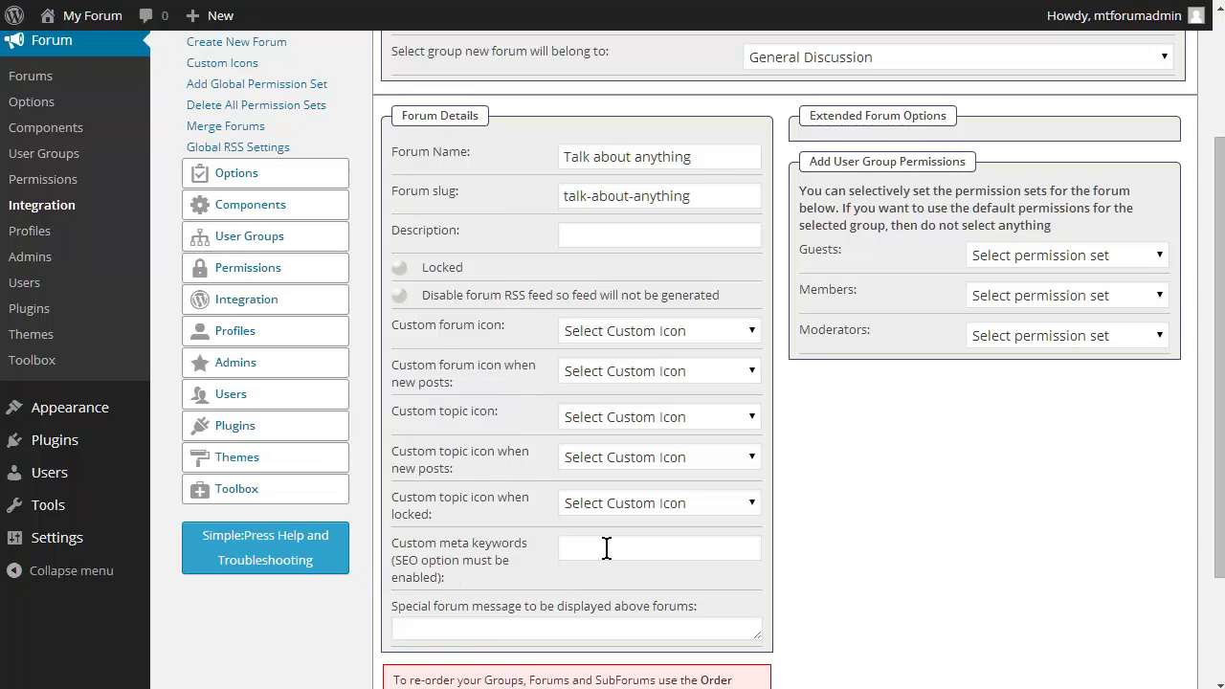
scroll(607, 547, "down", 1)
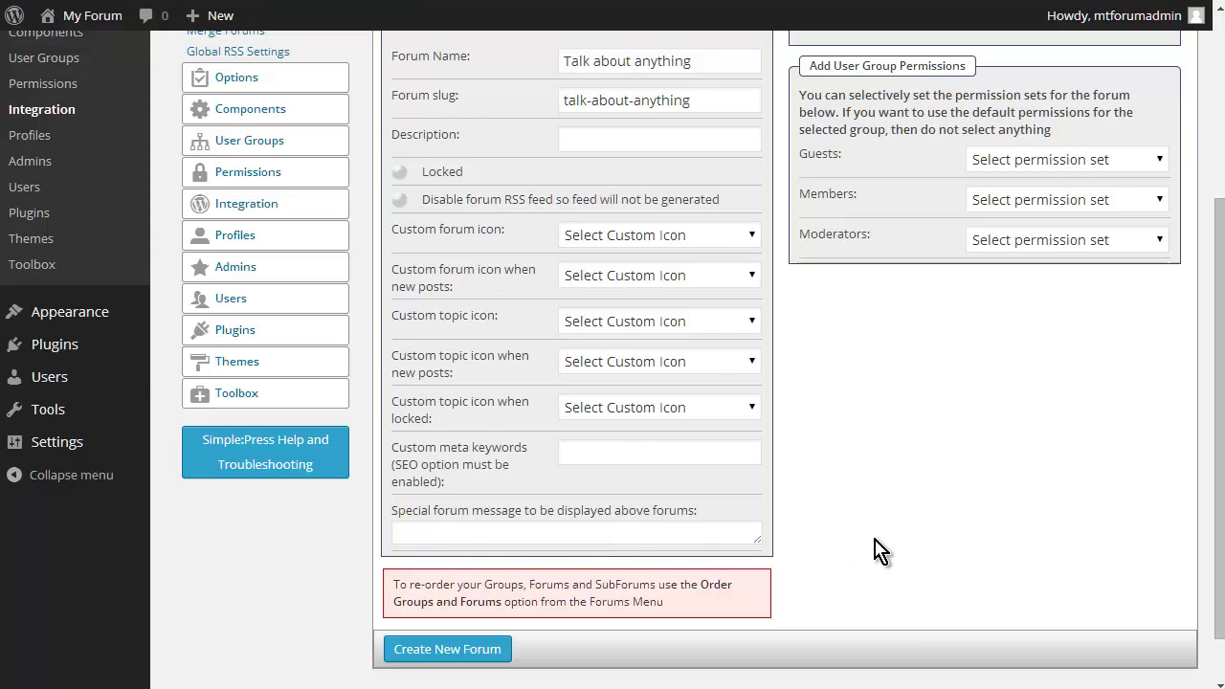
scroll(879, 550, "up", 1)
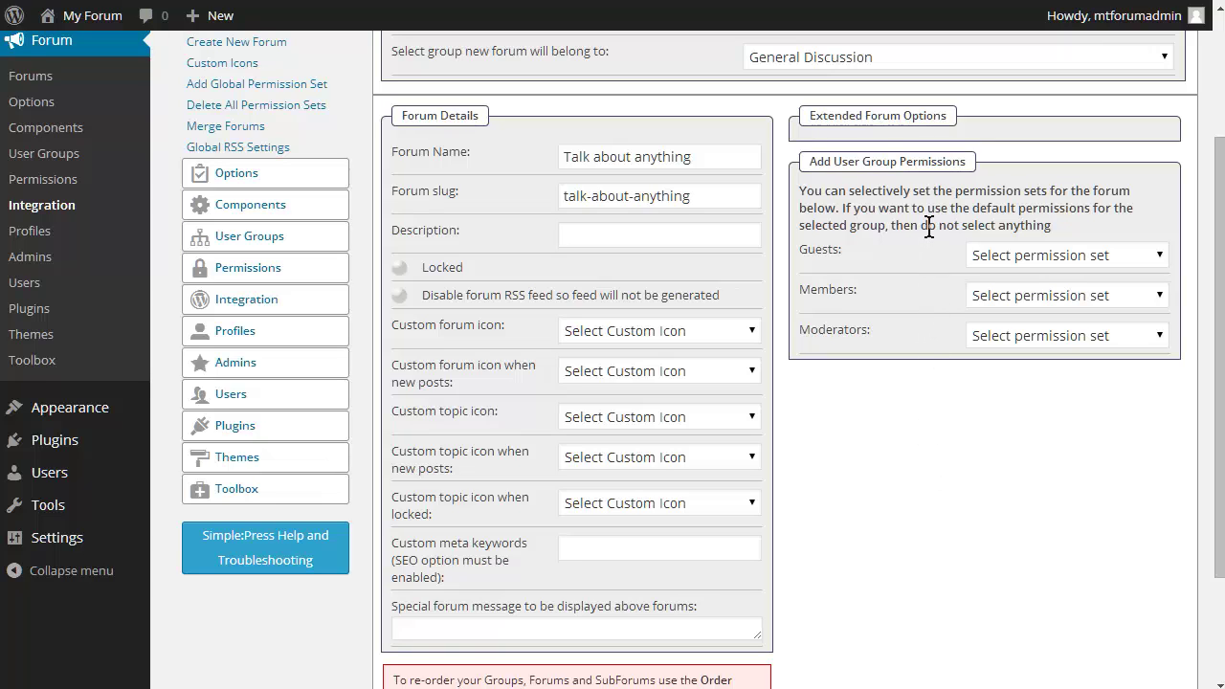
scroll(972, 421, "down", 3)
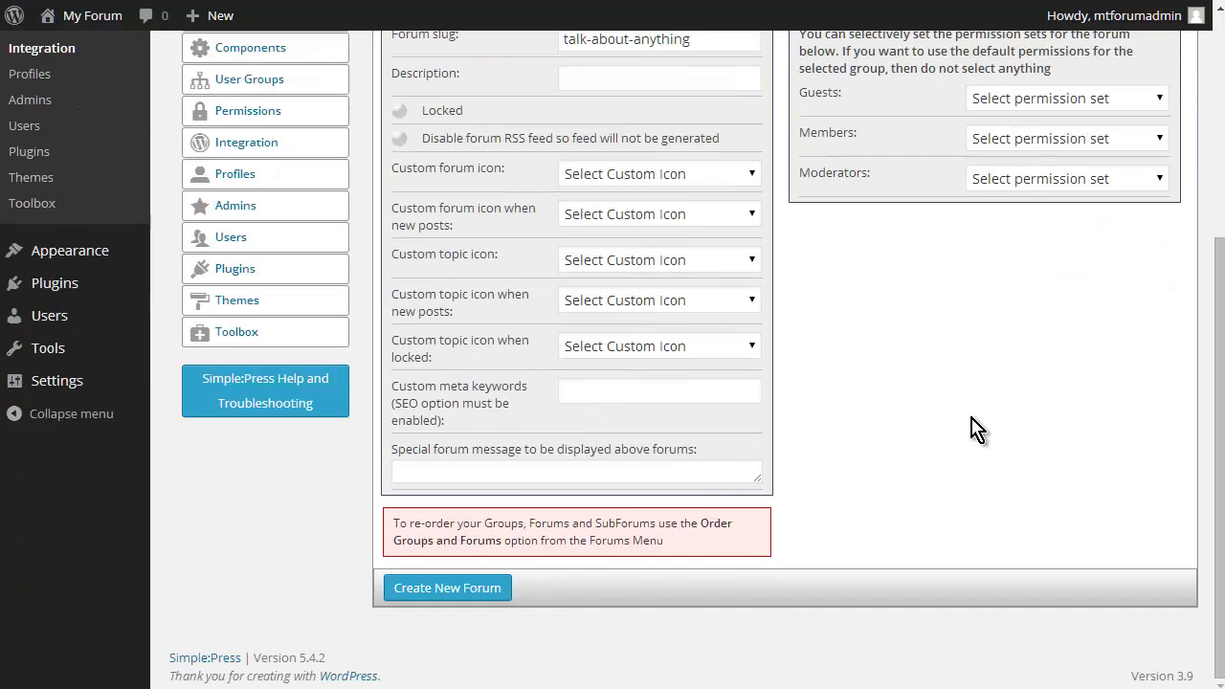
left_click(450, 589)
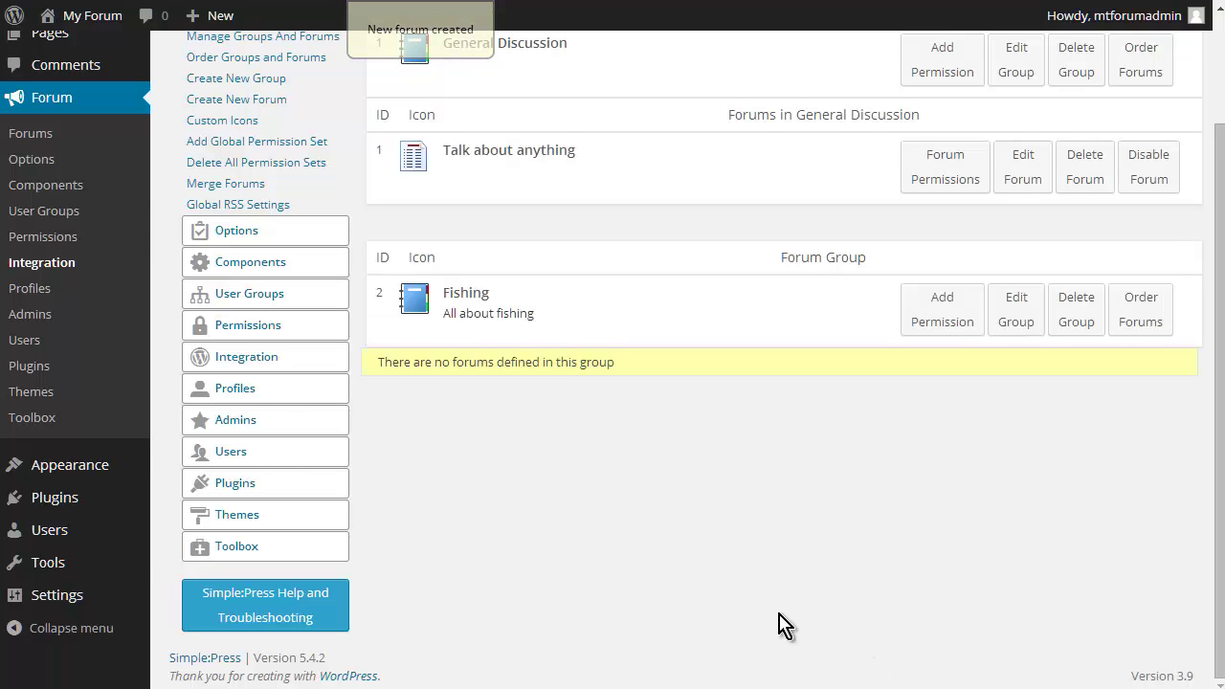
Step: Create a standard forum named "Fly Fishing" in the Fishing group, keeping the group's default permissions and no custom icons
scroll(771, 618, "up", 3)
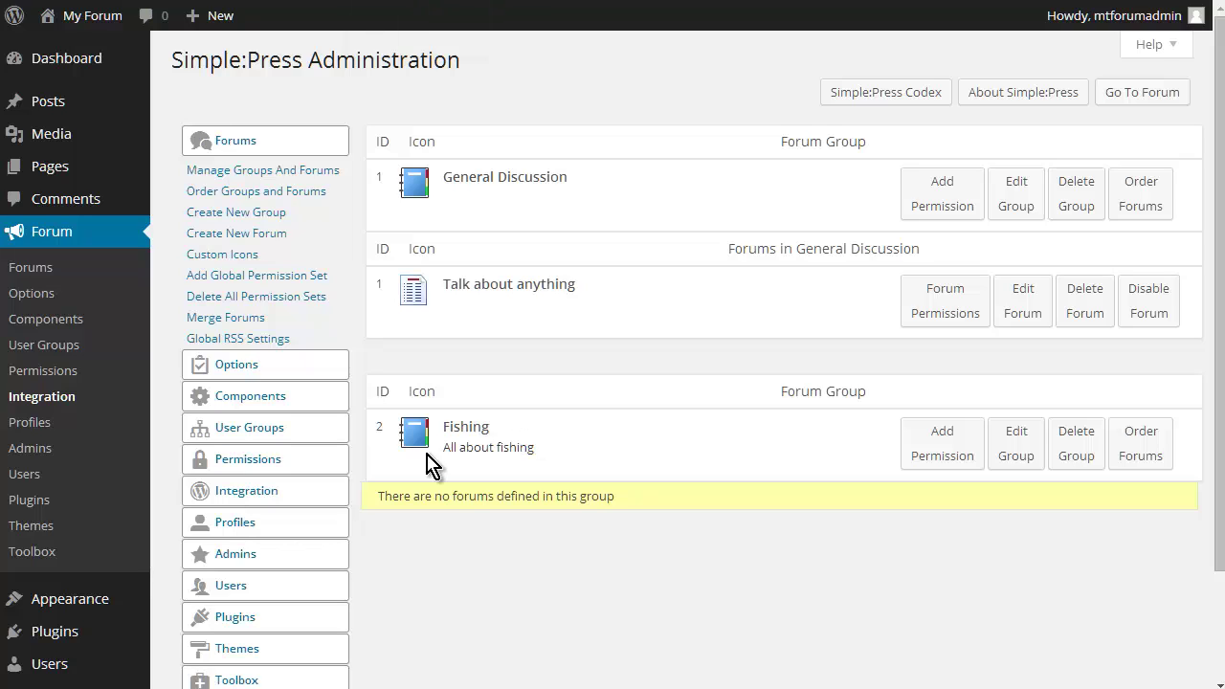
left_click(277, 232)
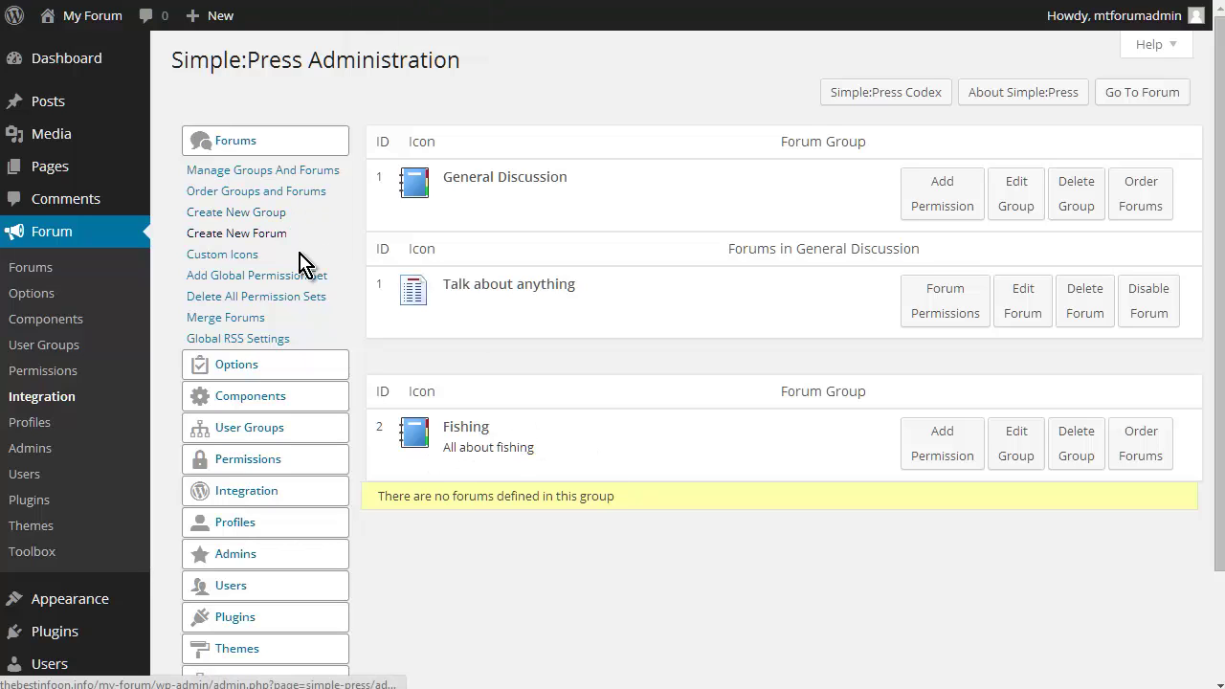
left_click(274, 235)
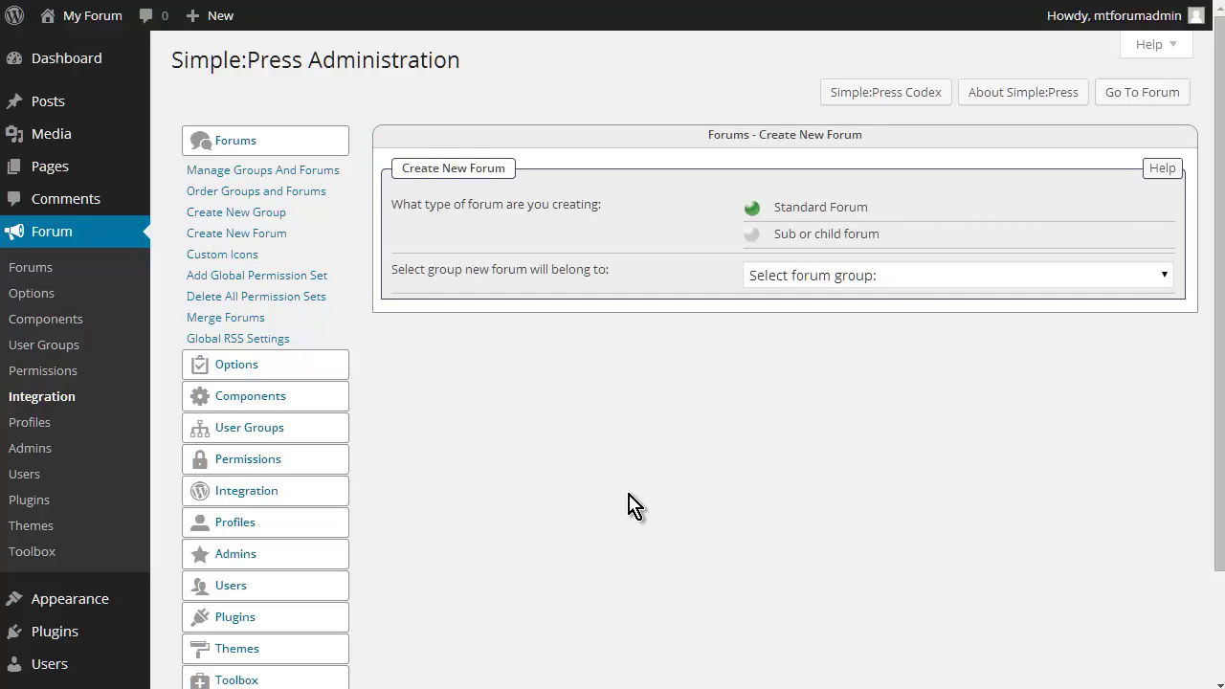
left_click(866, 276)
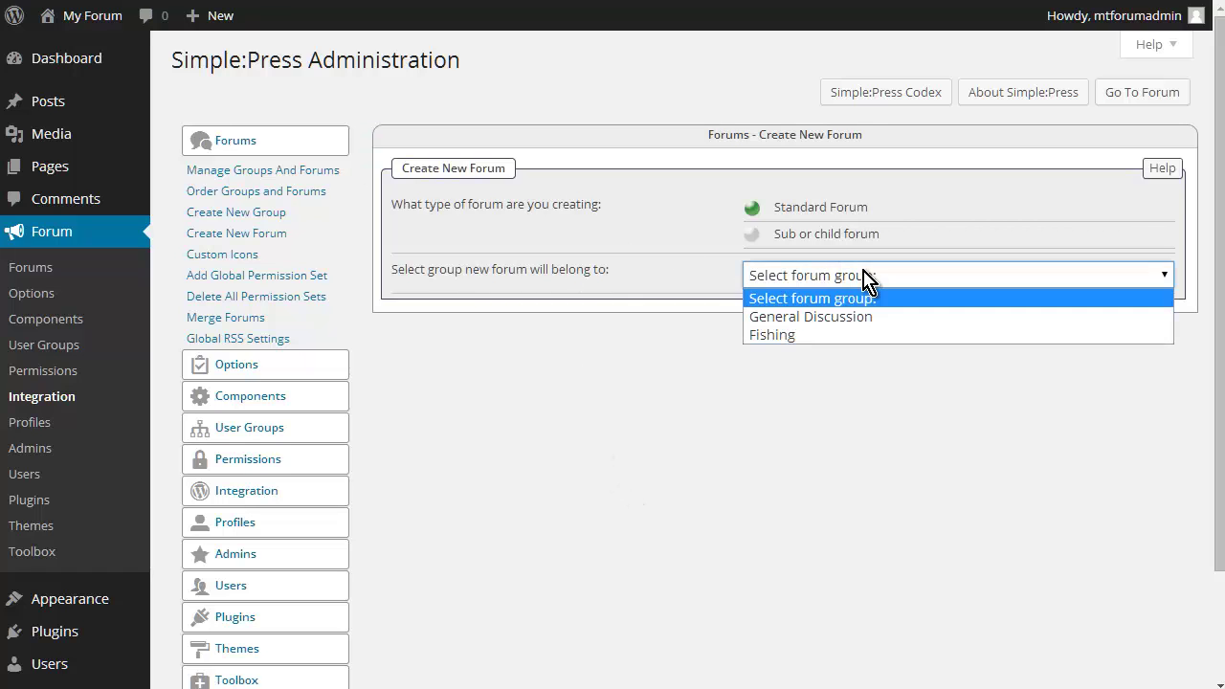
left_click(851, 334)
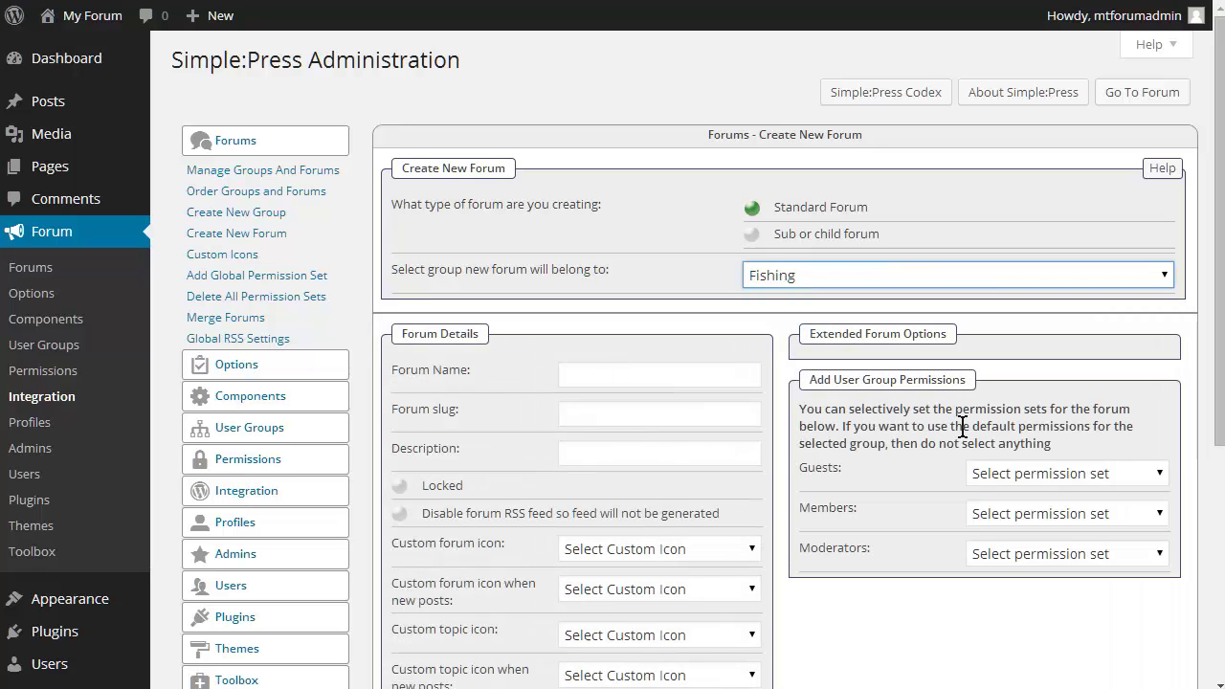
left_click(604, 373)
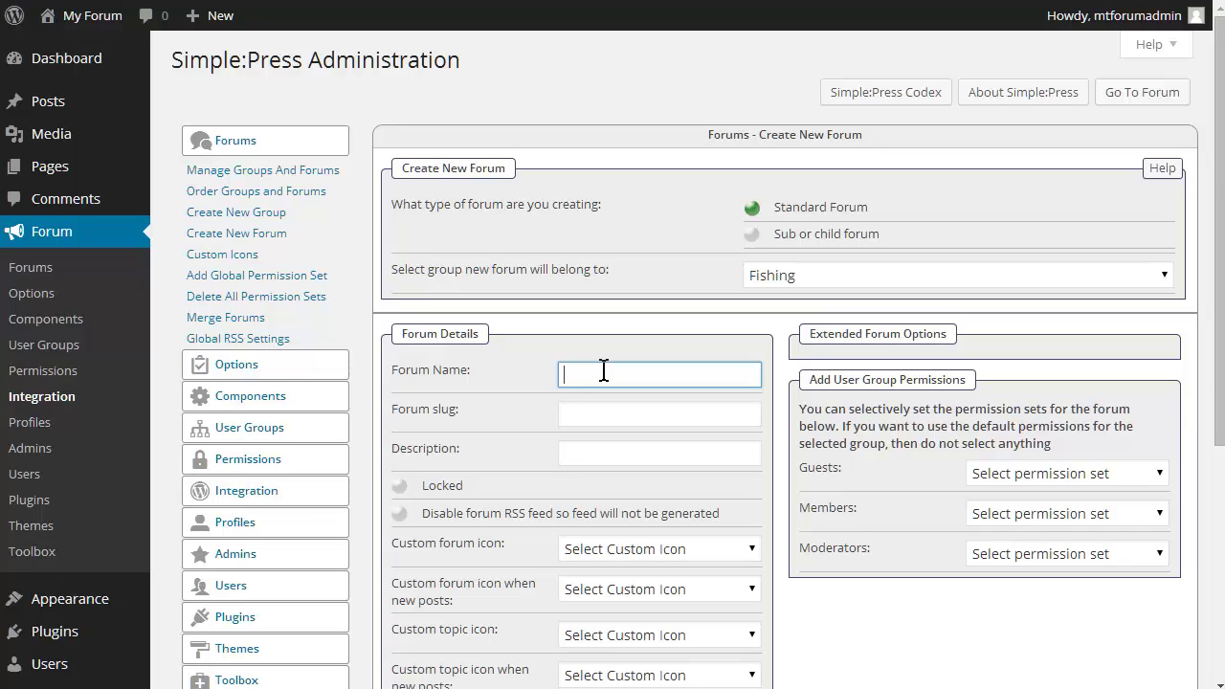
type("Fly Fl")
scroll(574, 472, "down", 2)
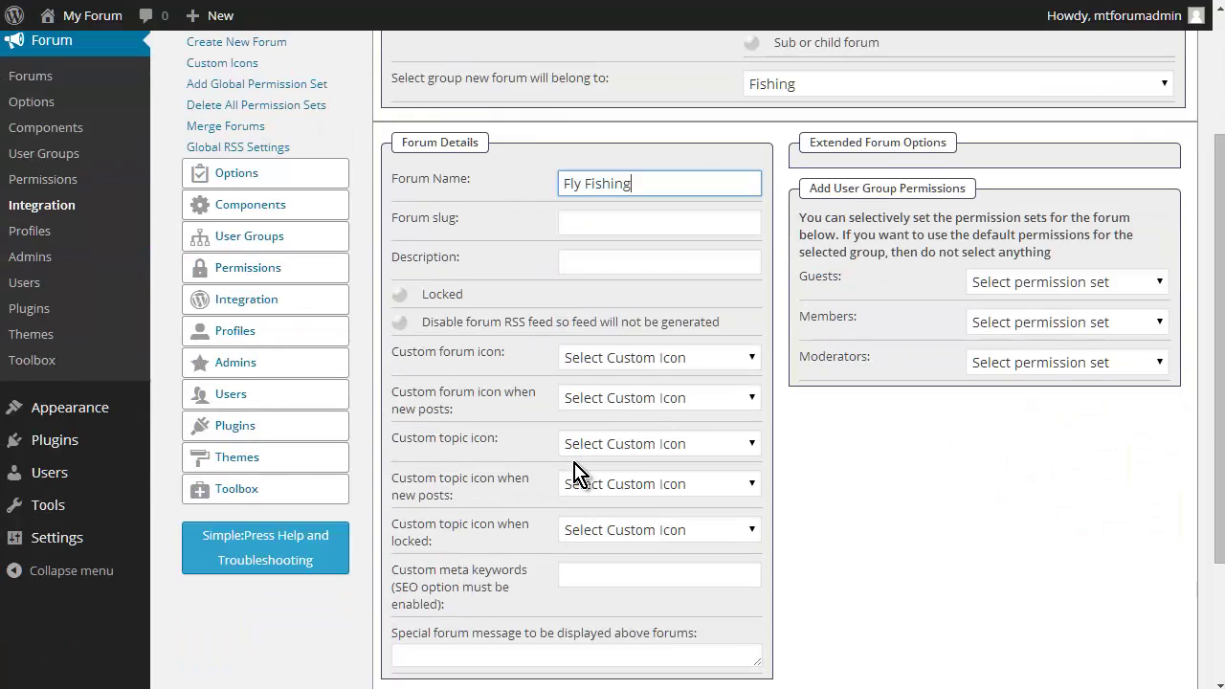
scroll(520, 458, "down", 2)
scroll(909, 376, "up", 5)
scroll(909, 374, "down", 5)
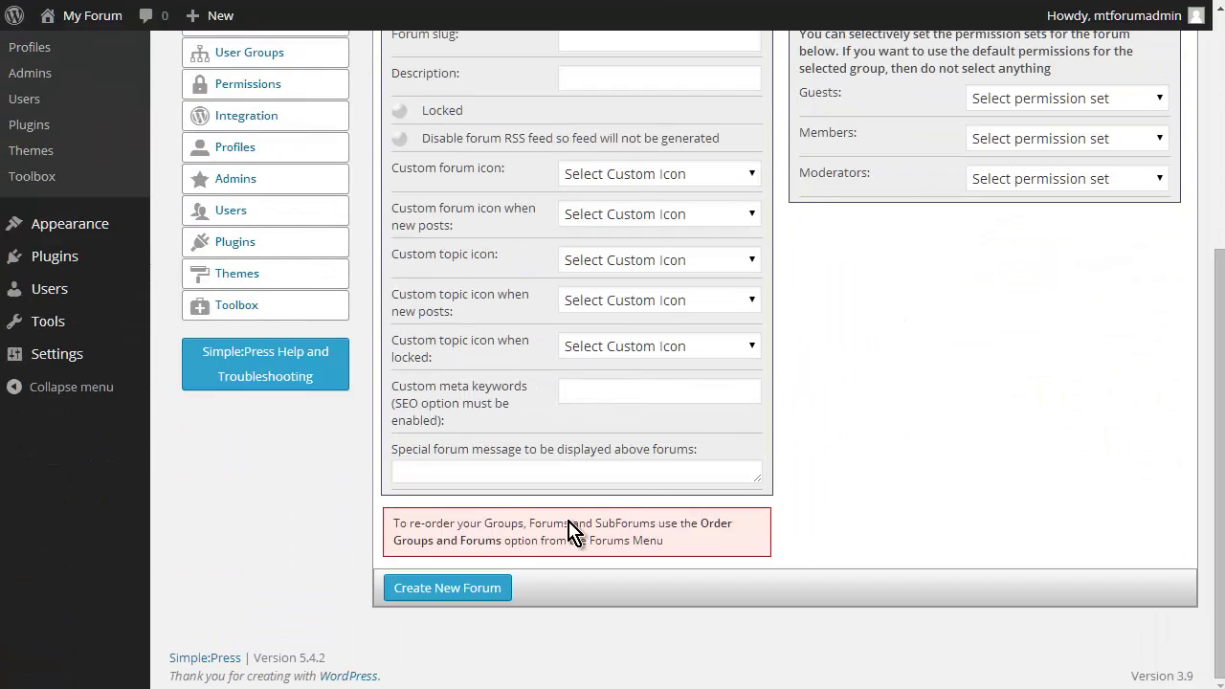
left_click(438, 587)
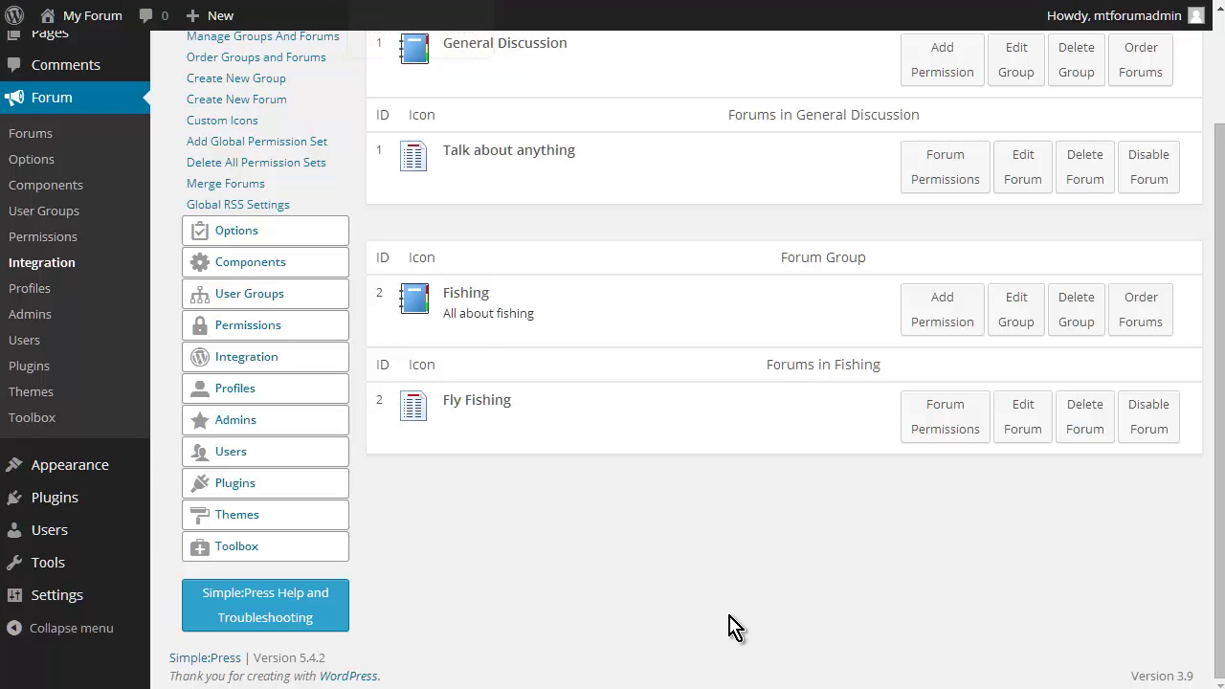
Step: Create a second standard forum in the Fishing group named "Fishing For Beginners", keeping all other settings at their defaults
left_click(253, 100)
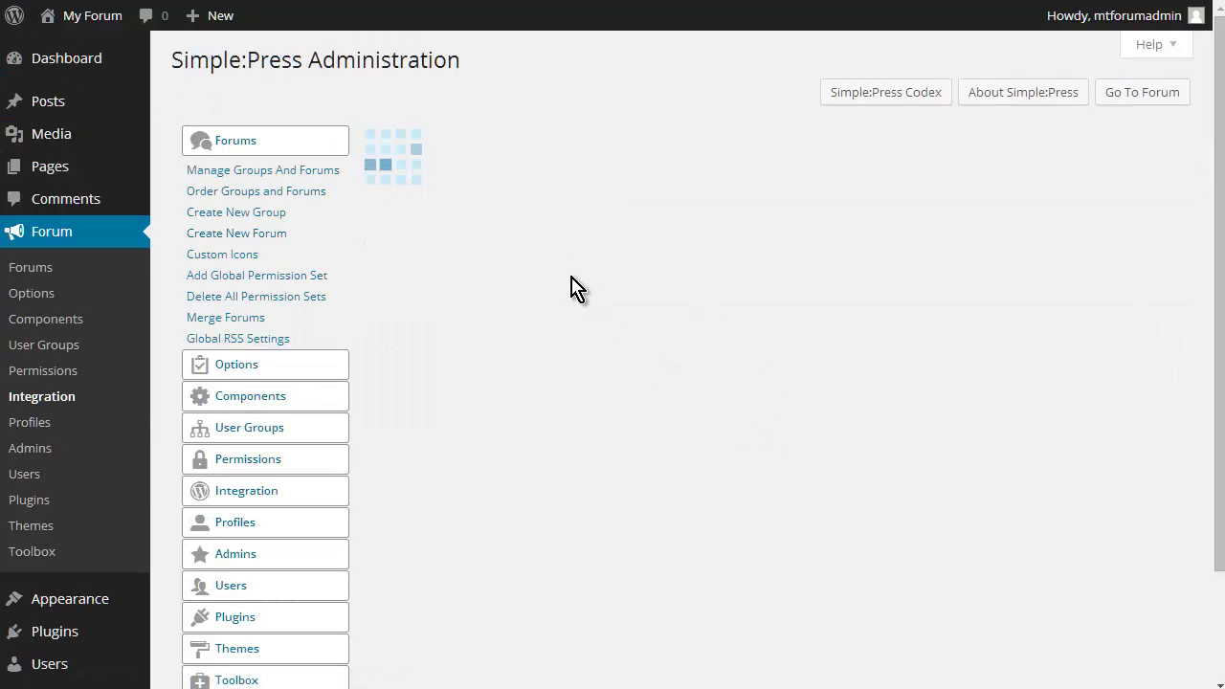
left_click(785, 275)
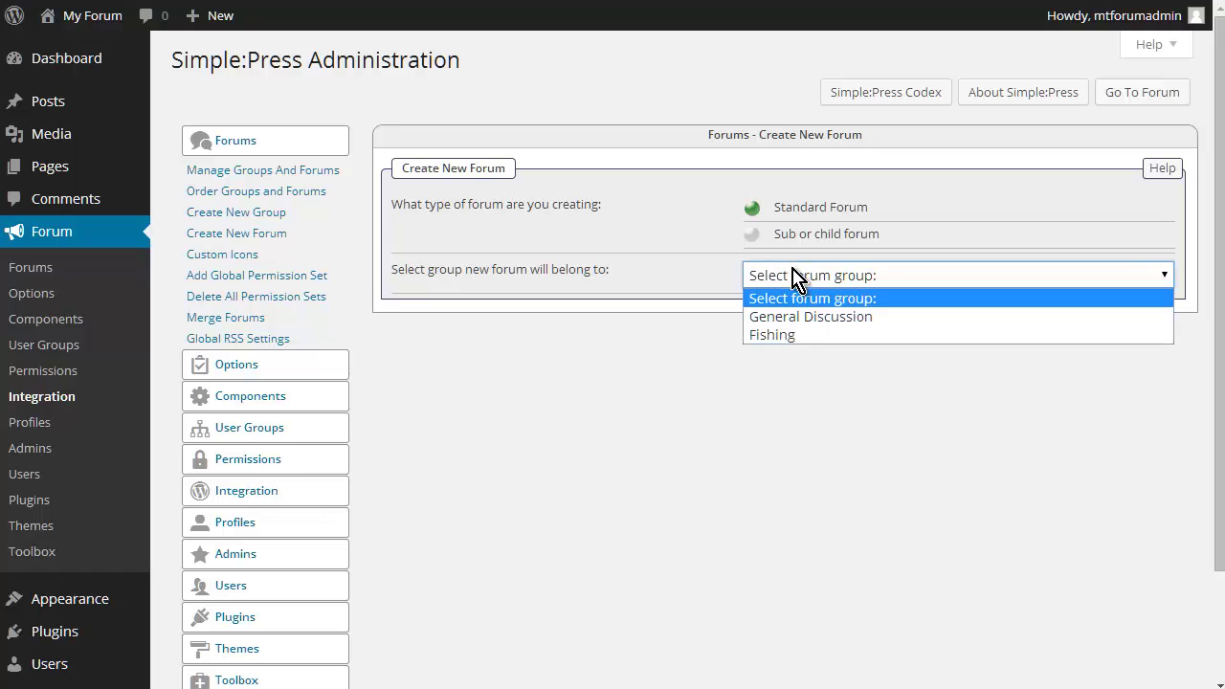
left_click(813, 337)
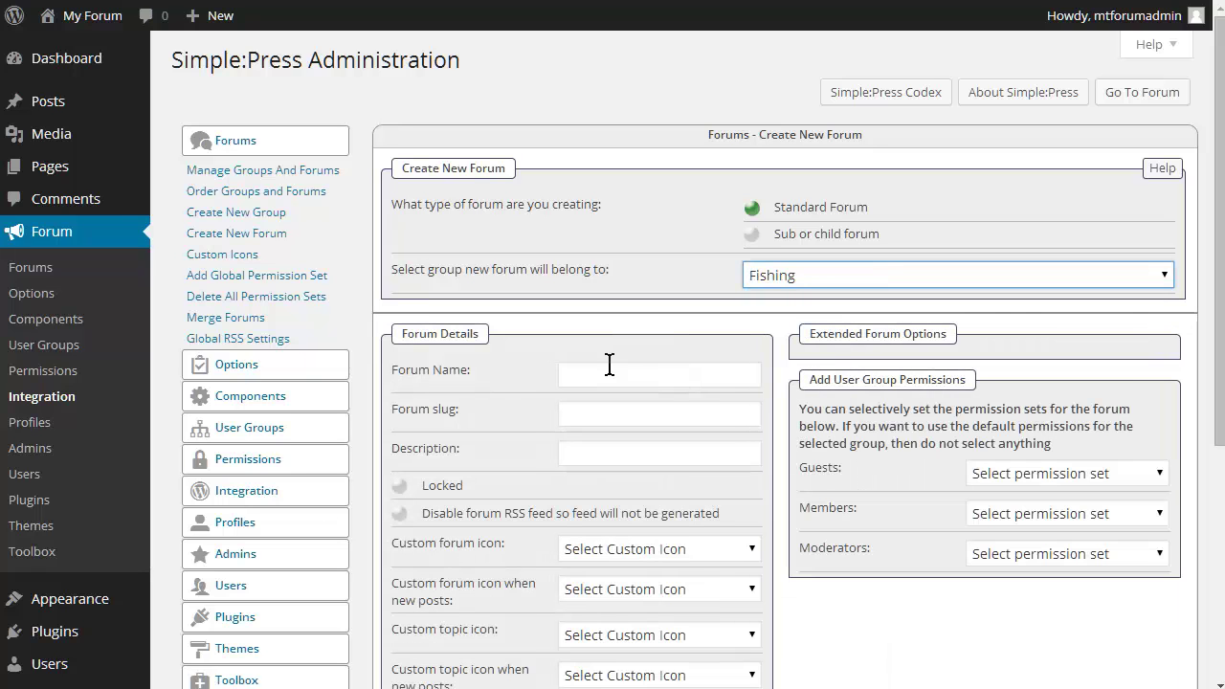
left_click(590, 376)
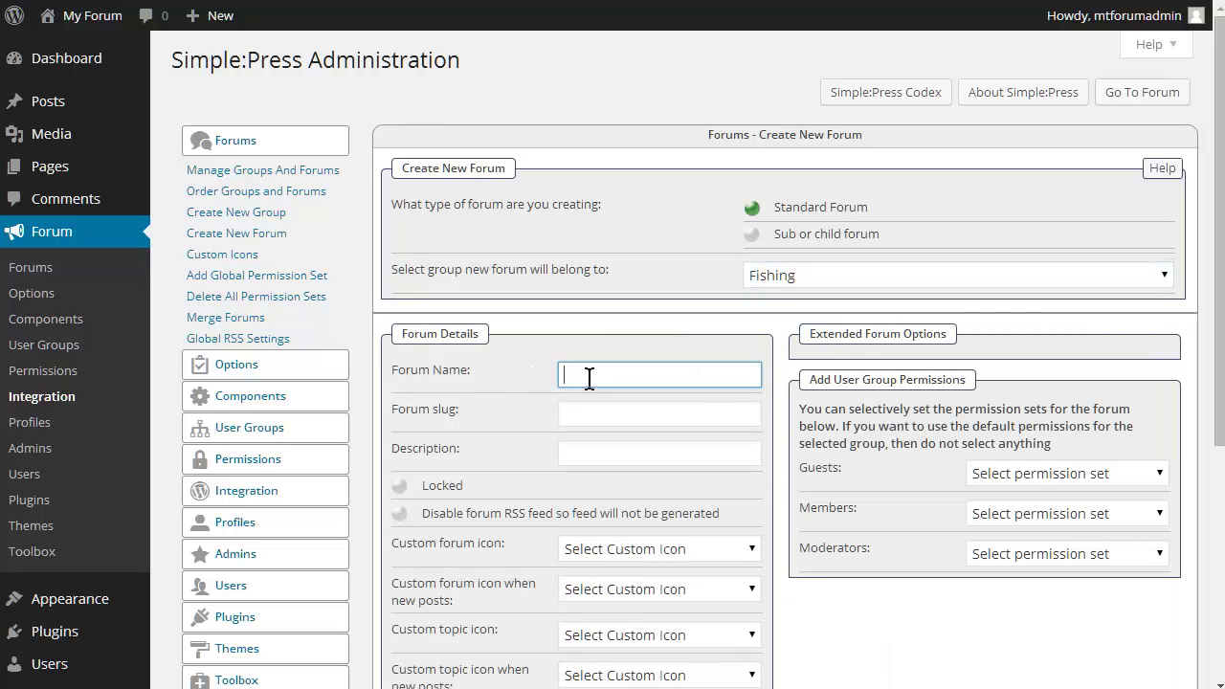
type("Fishing For Beginners")
scroll(705, 319, "down", 4)
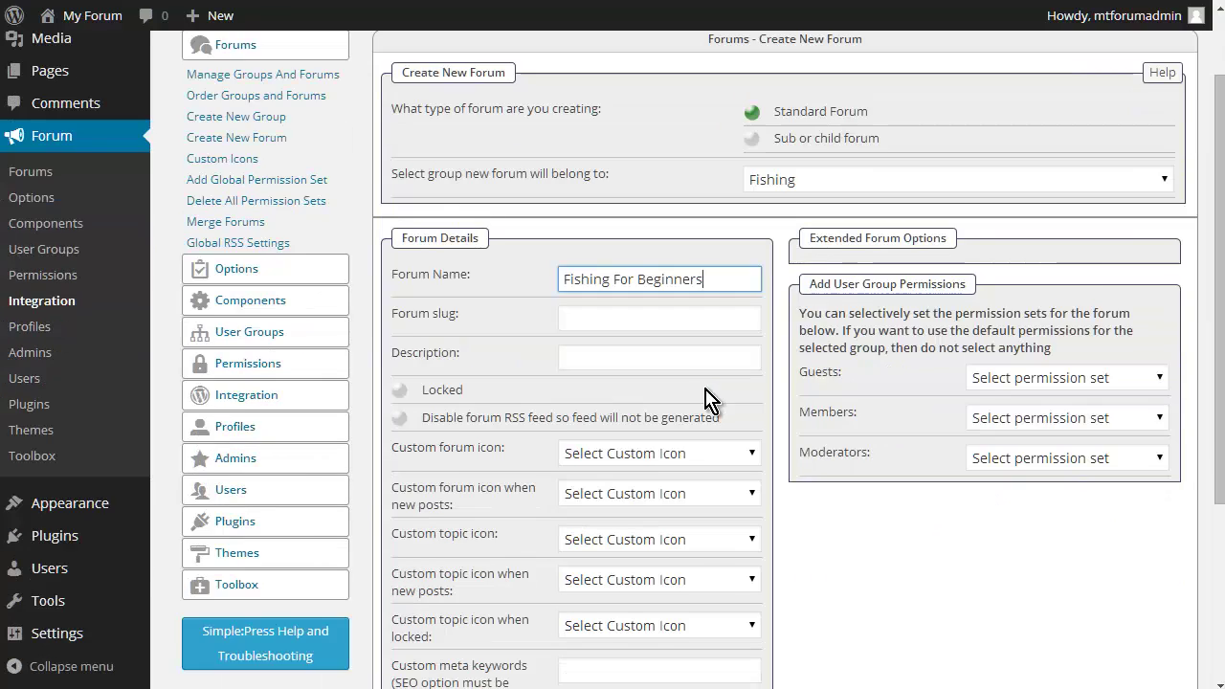
left_click(438, 589)
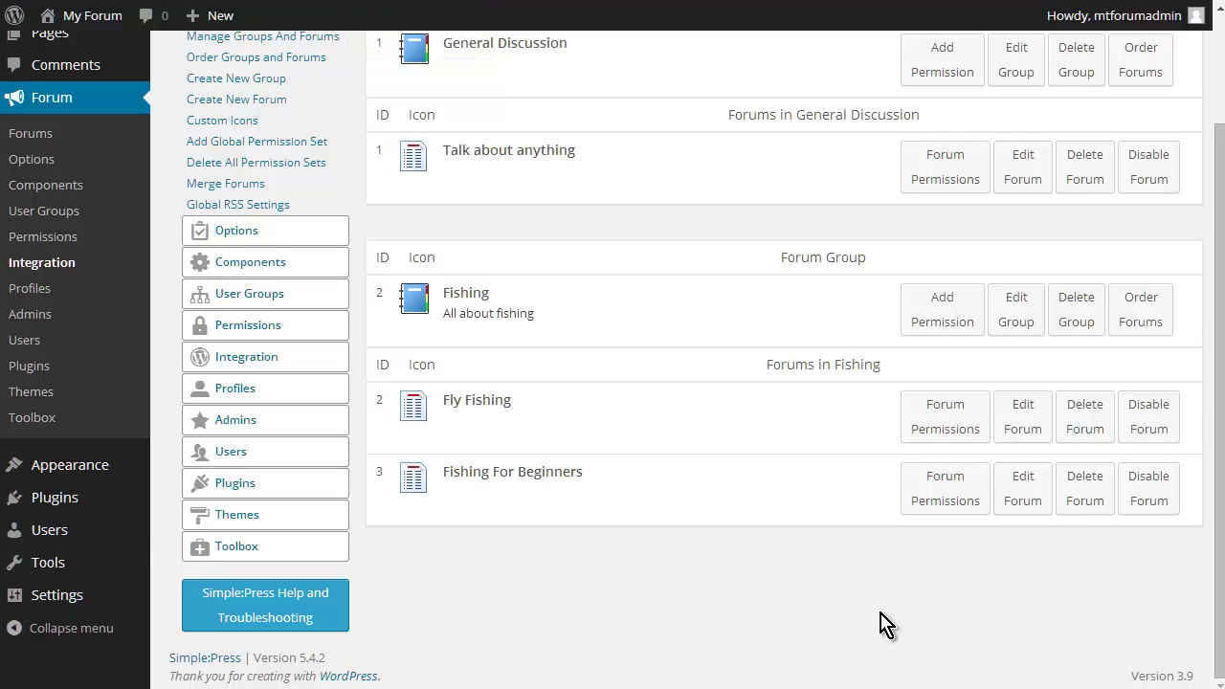
Step: Reorder the groups and forums, trying Fishing above General Discussion and back, and save with Fishing For Beginners above Fly Fishing
scroll(880, 624, "up", 2)
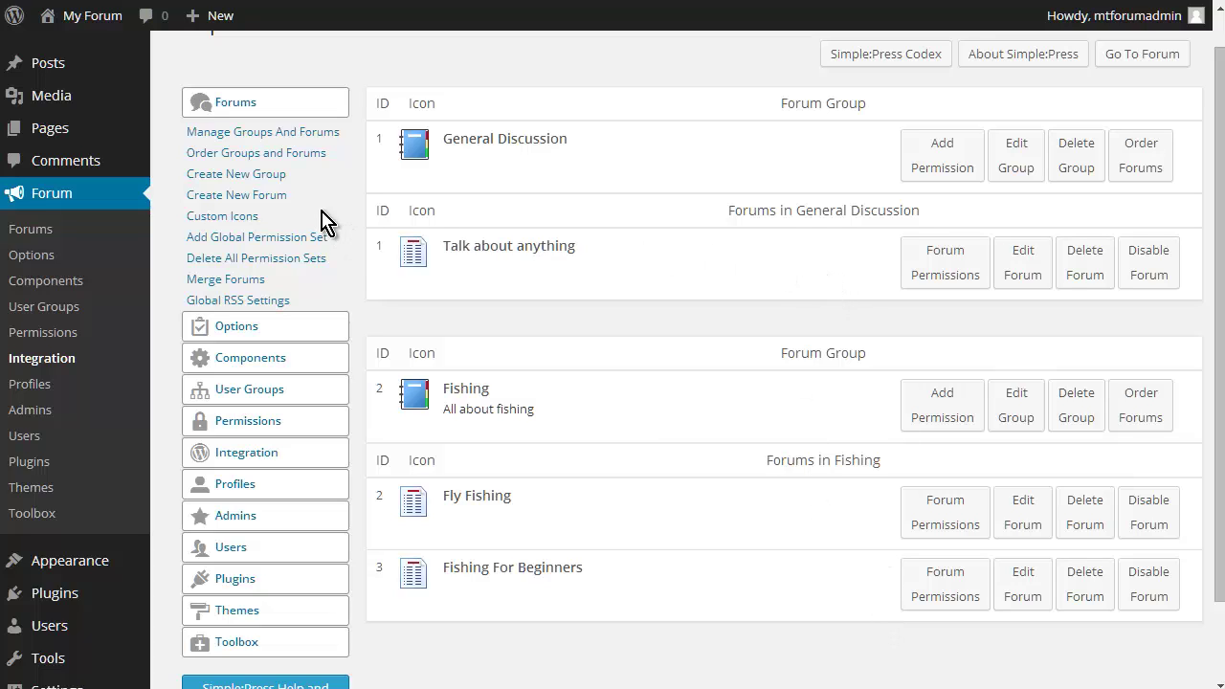
left_click(306, 154)
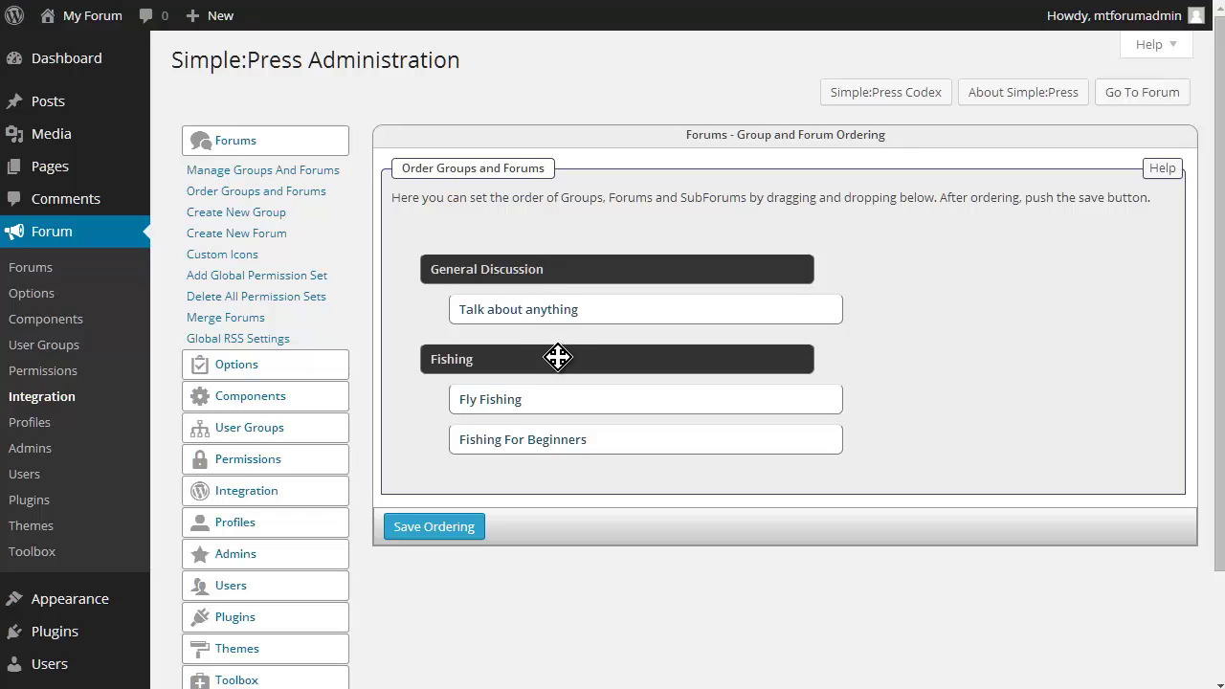
left_click_drag(558, 350, 558, 287)
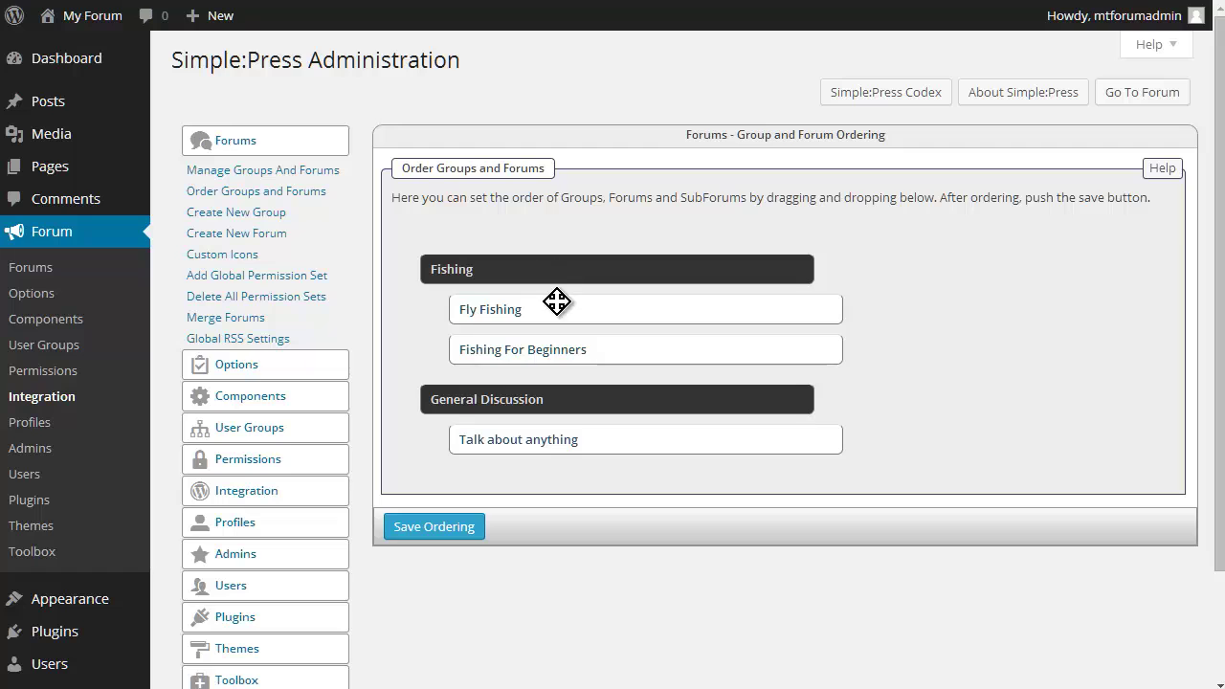
left_click_drag(555, 303, 568, 394)
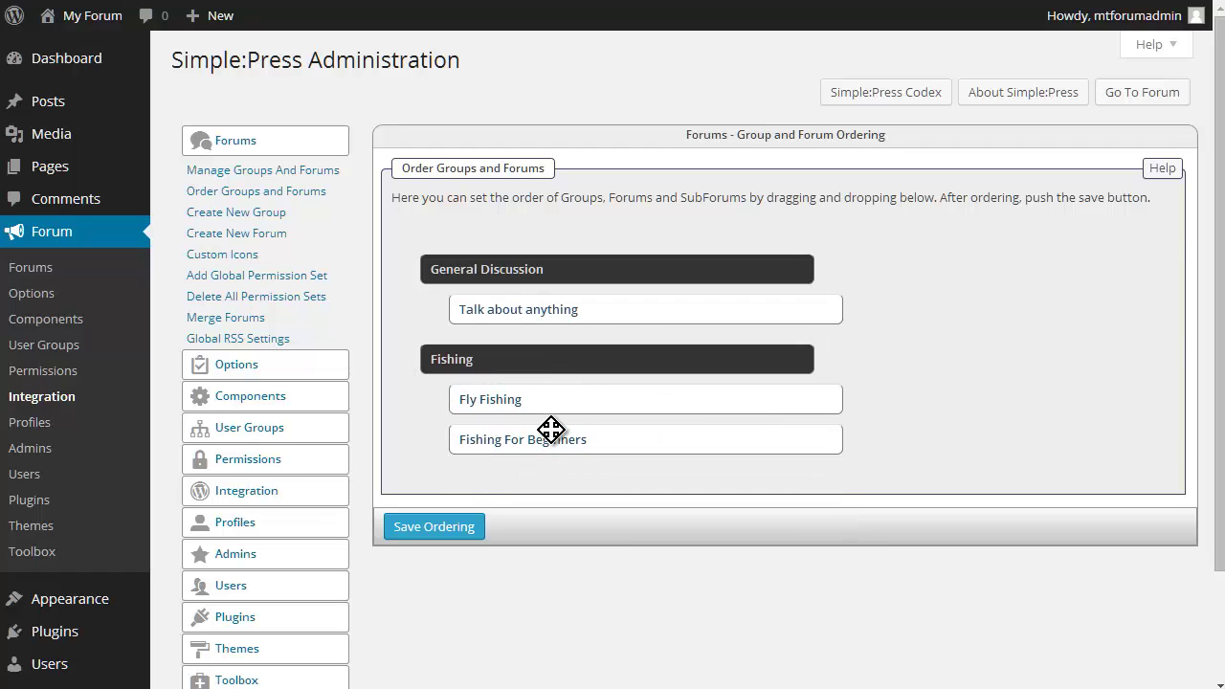
left_click_drag(549, 437, 551, 394)
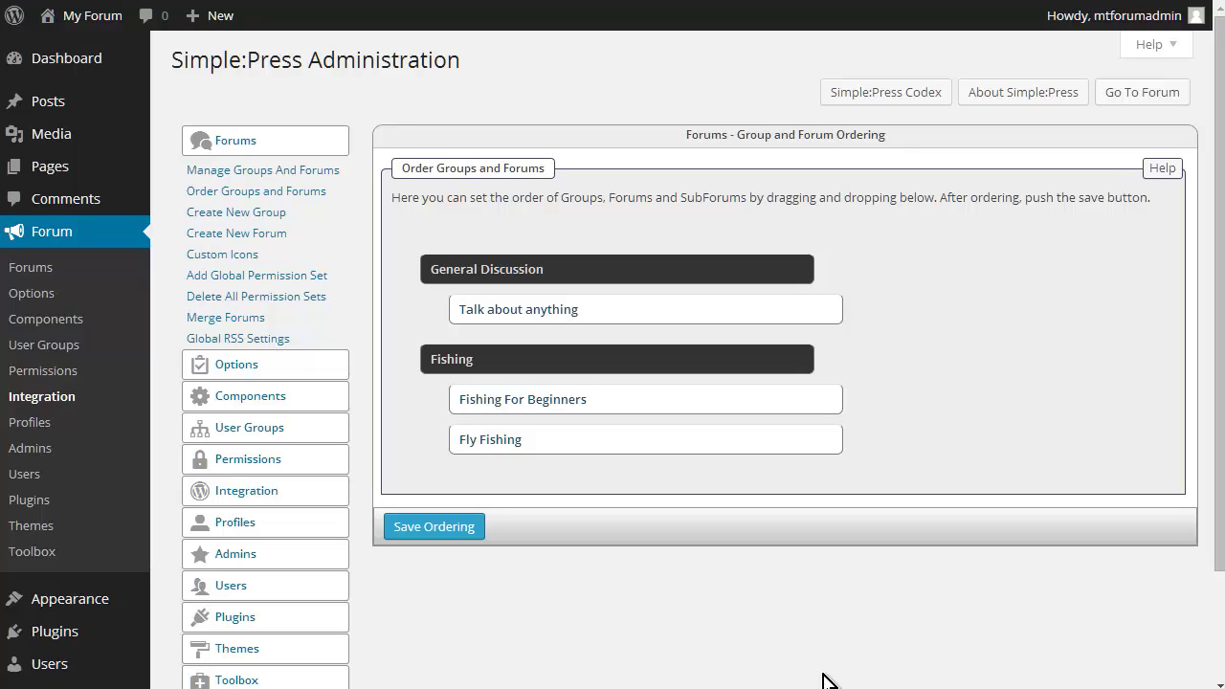
left_click(459, 534)
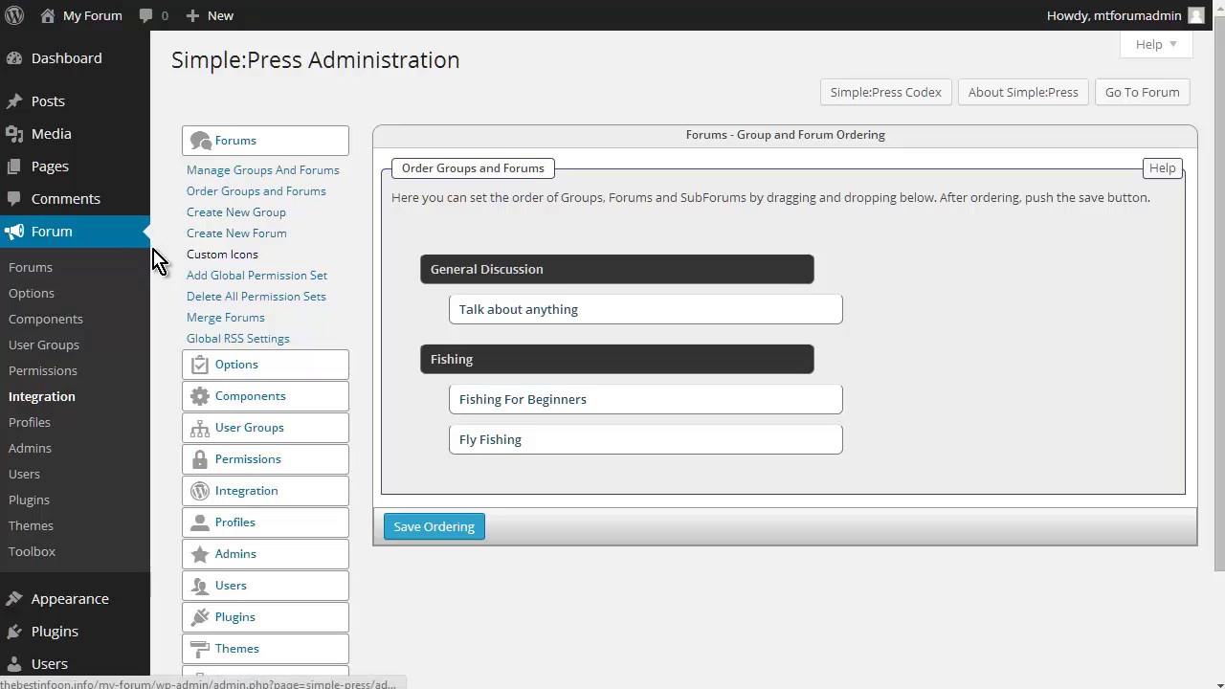
Step: Open the forum permission sets for management and review the access level each one describes
left_click(265, 459)
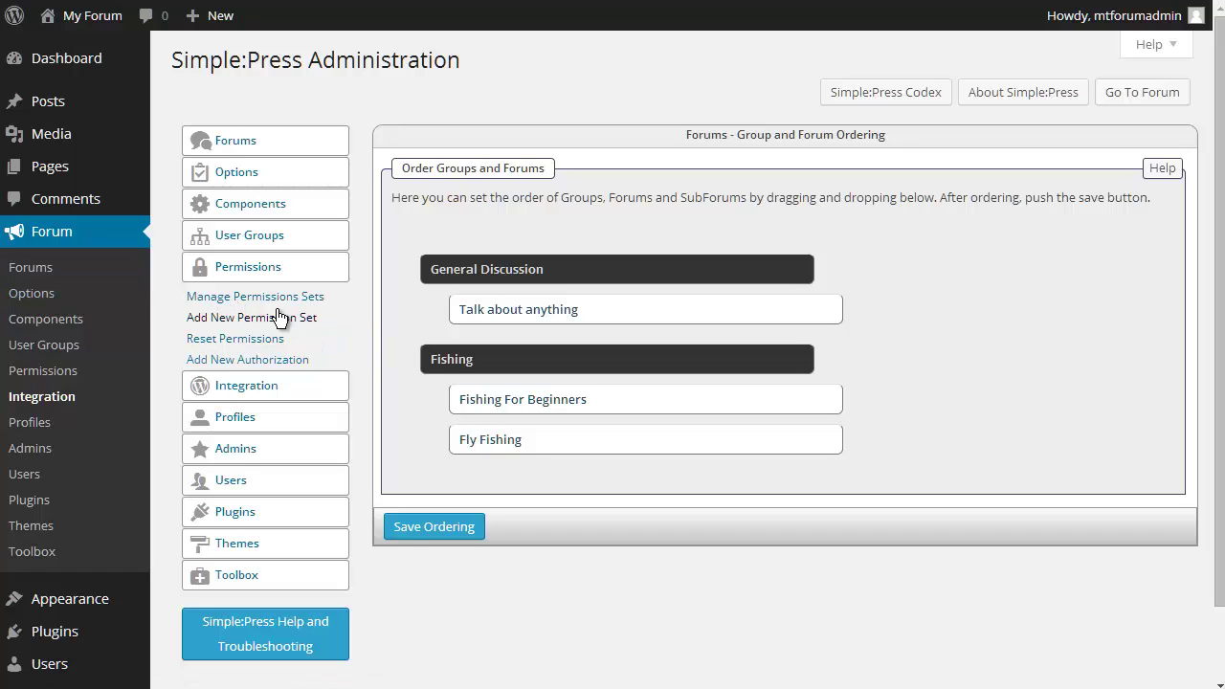
left_click(259, 304)
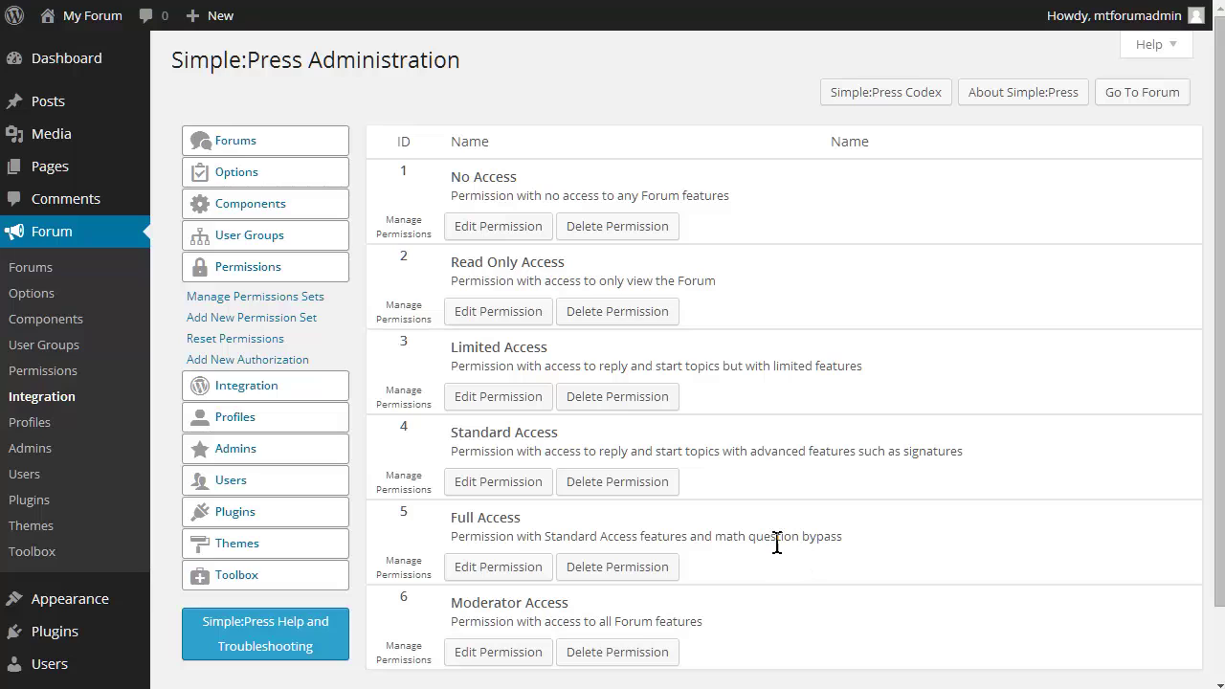
scroll(899, 531, "down", 1)
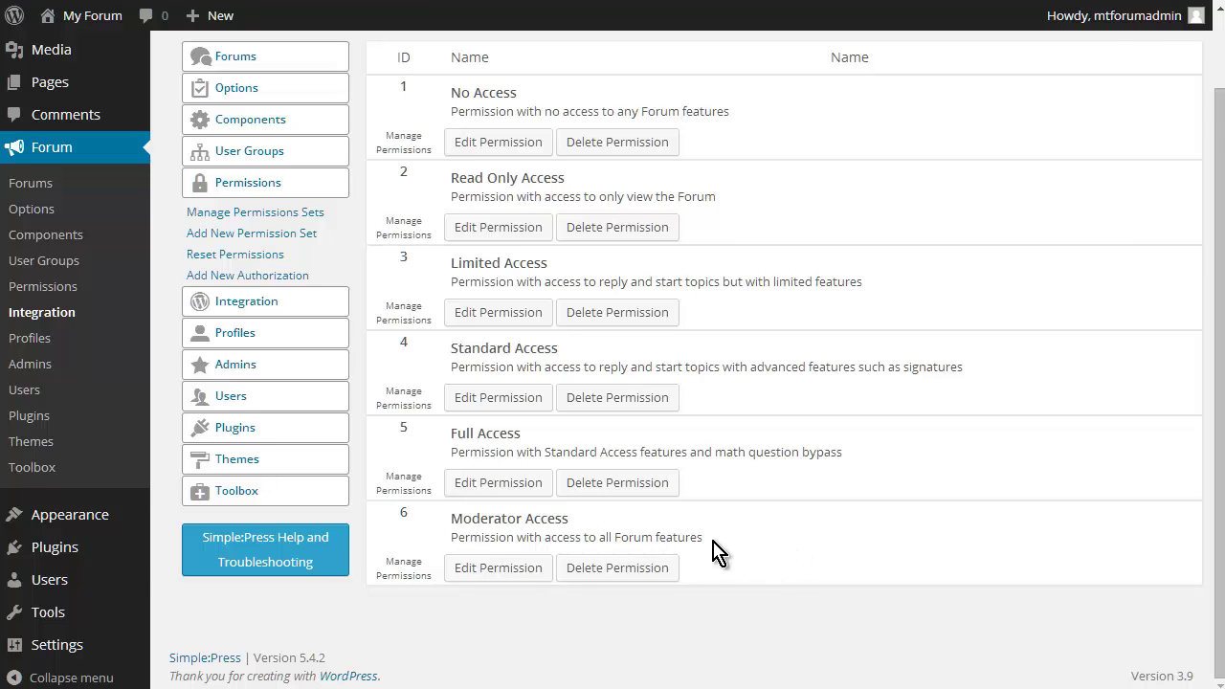
scroll(711, 549, "up", 1)
scroll(564, 297, "down", 1)
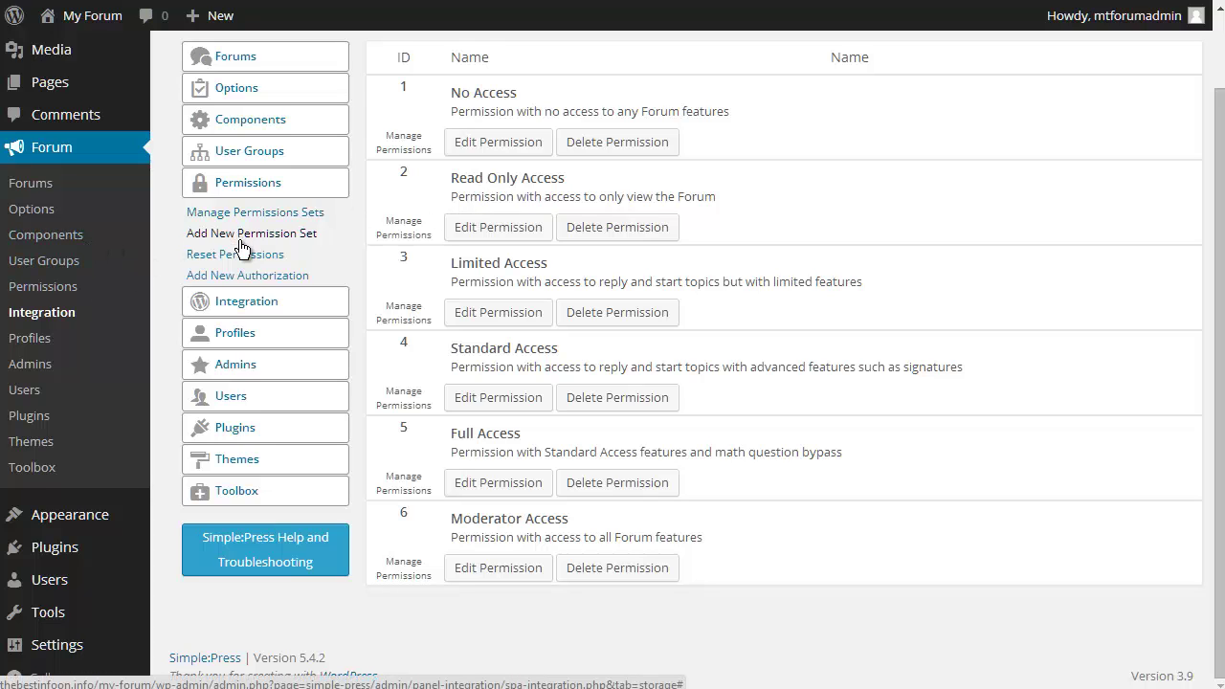
scroll(303, 262, "up", 2)
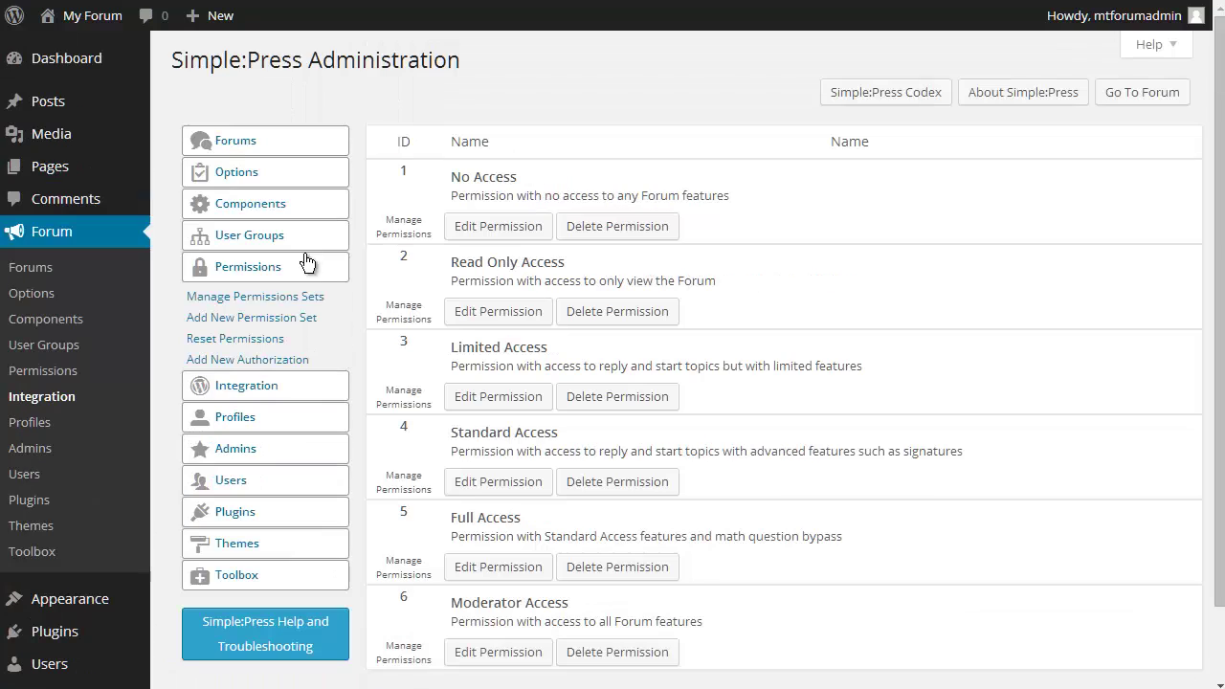
Step: Review the existing user groups and start a new one named "Special Members" with the description "People that I like more than others"
left_click(258, 237)
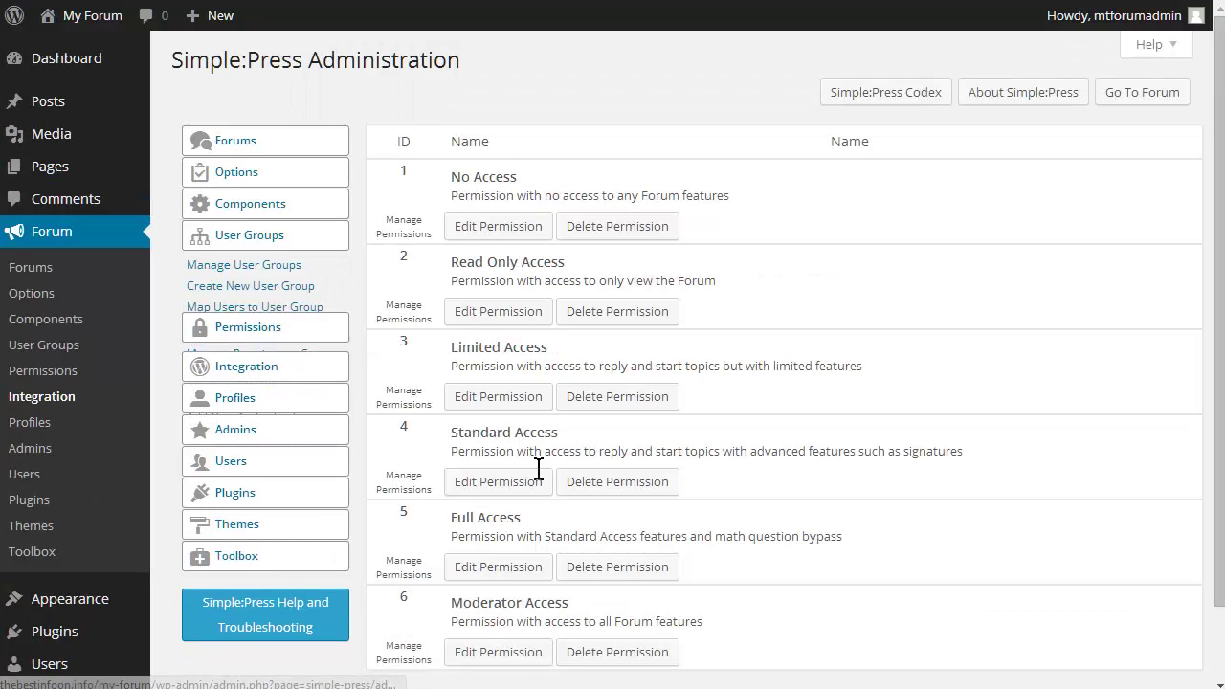
left_click(250, 268)
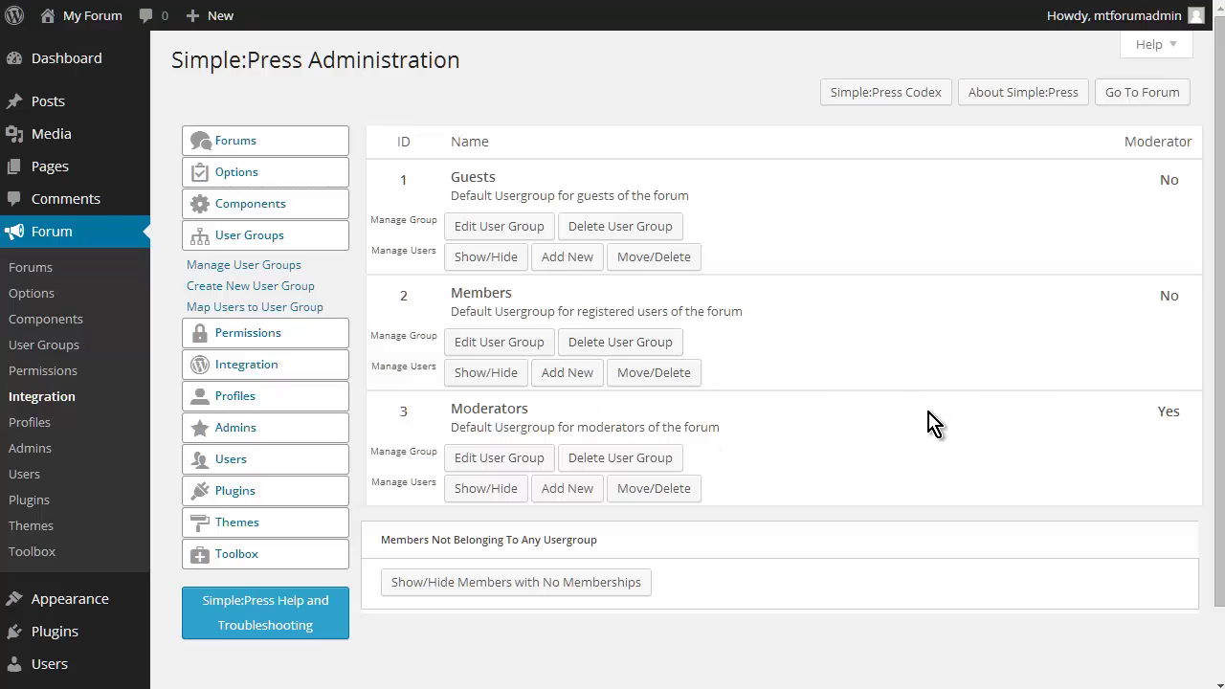
left_click(267, 289)
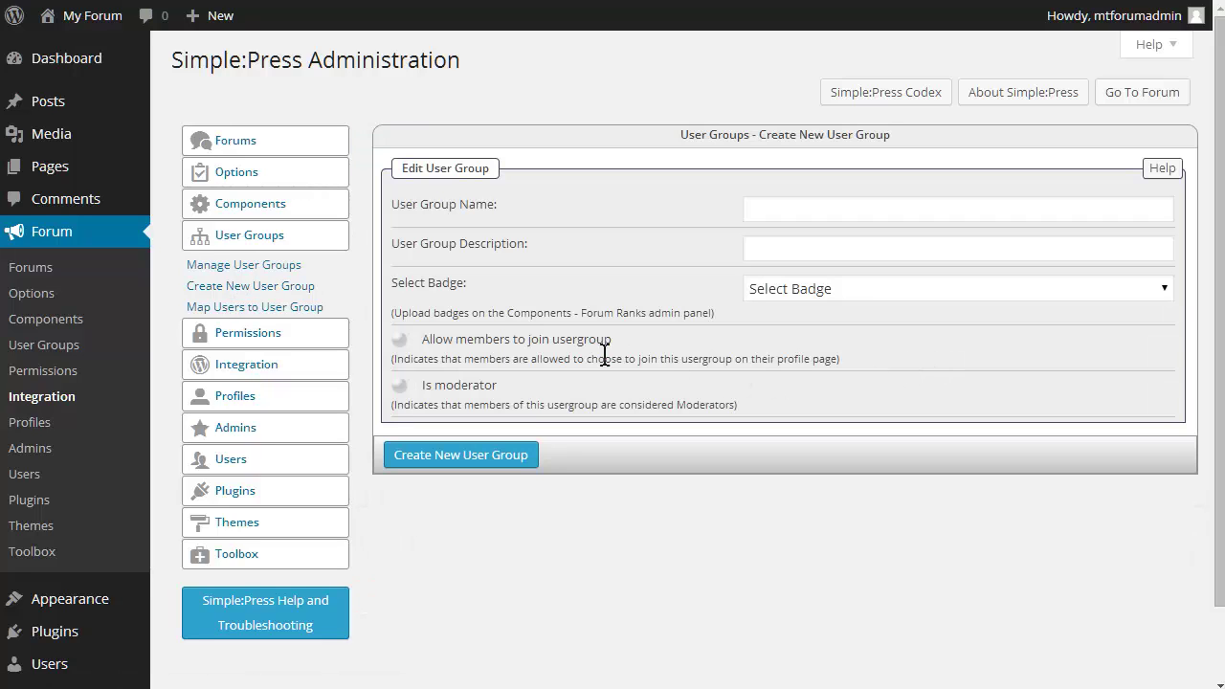
left_click(802, 205)
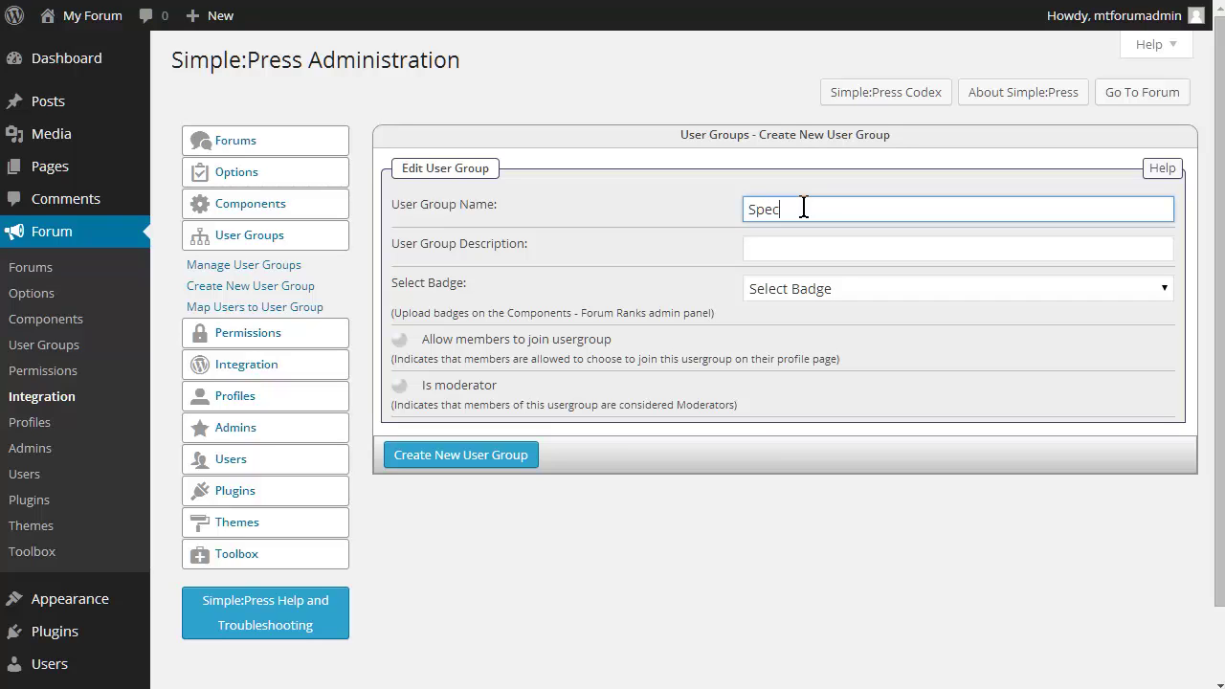
type("Special Members")
key("Tab")
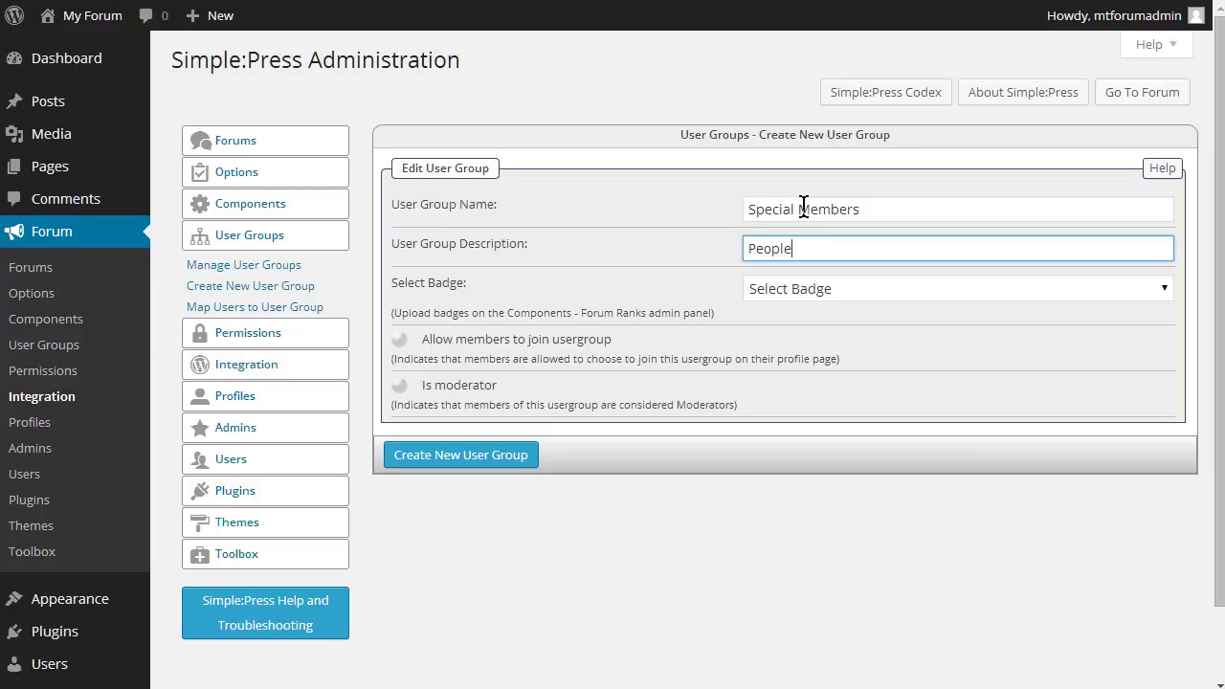
type("People that I like more than others")
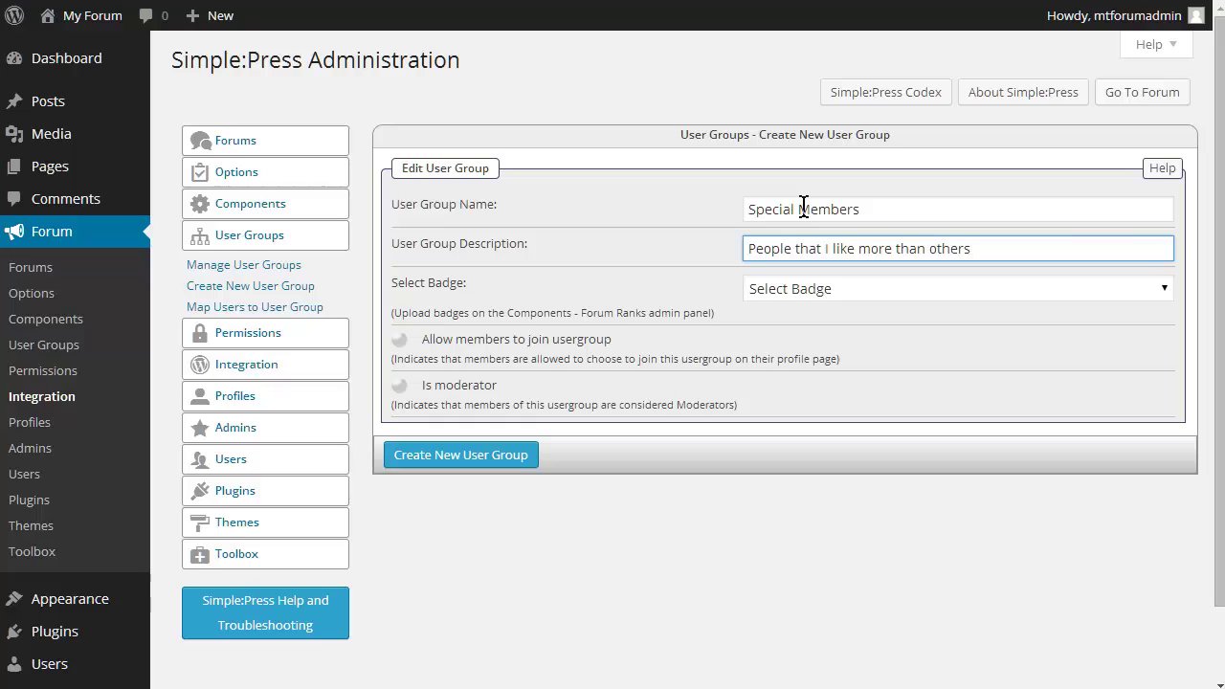
Step: Create the Special Members user group with no badge, and with member self-joining and moderator status left off
left_click(889, 292)
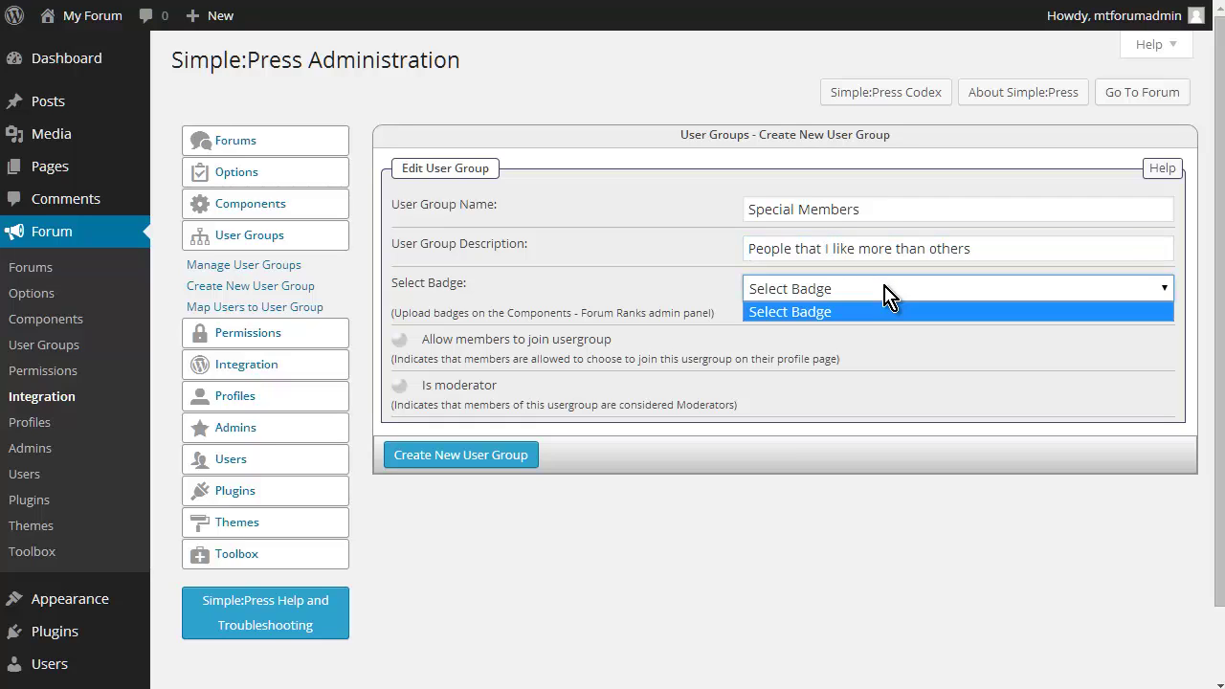
left_click(889, 292)
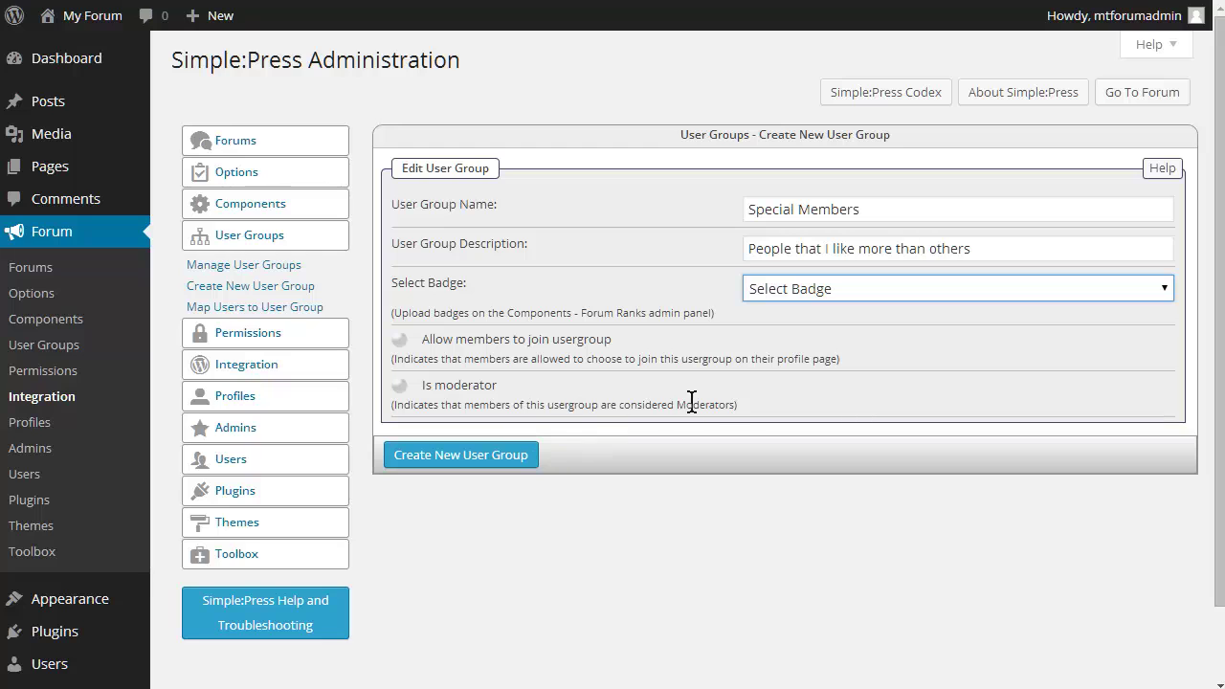
left_click(490, 457)
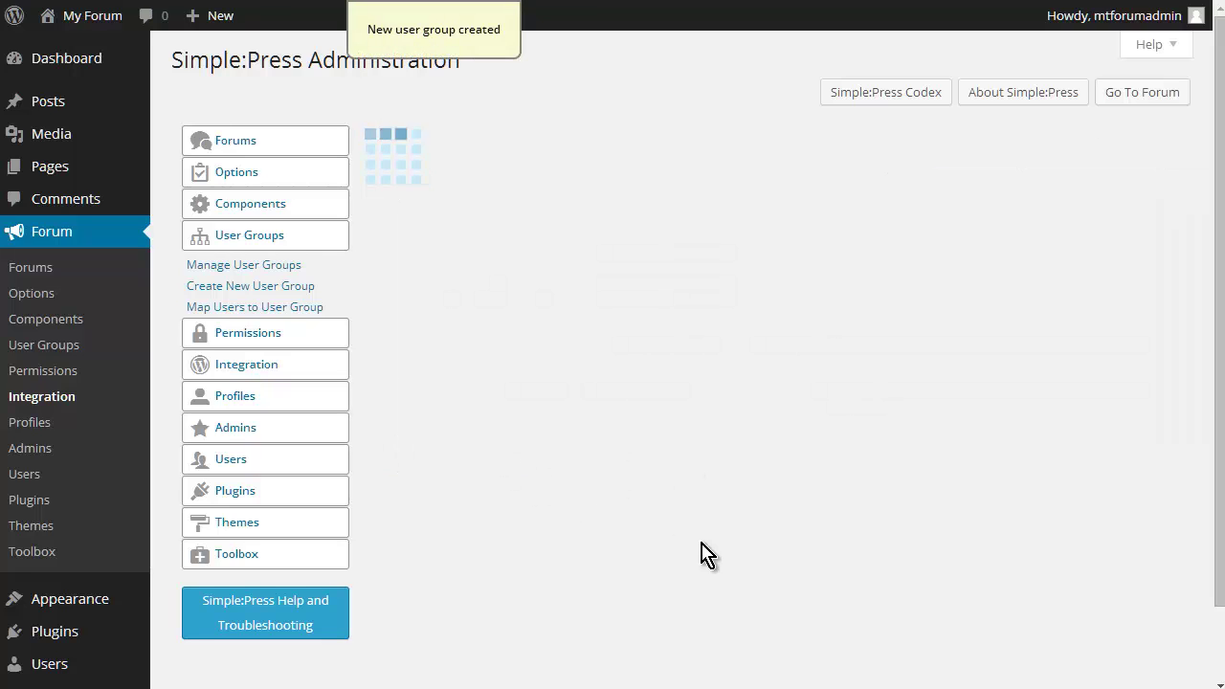